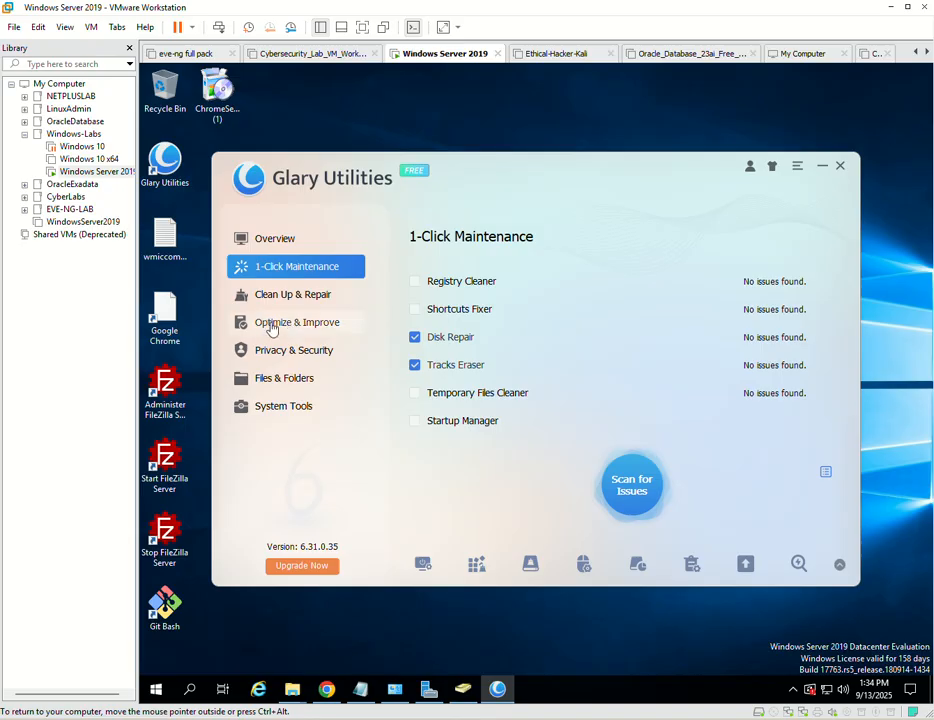
Step: Start Disk Cleanup from the Clean Up & Repair tools and allow it to close Google Chrome for cache cleaning
left_click(280, 300)
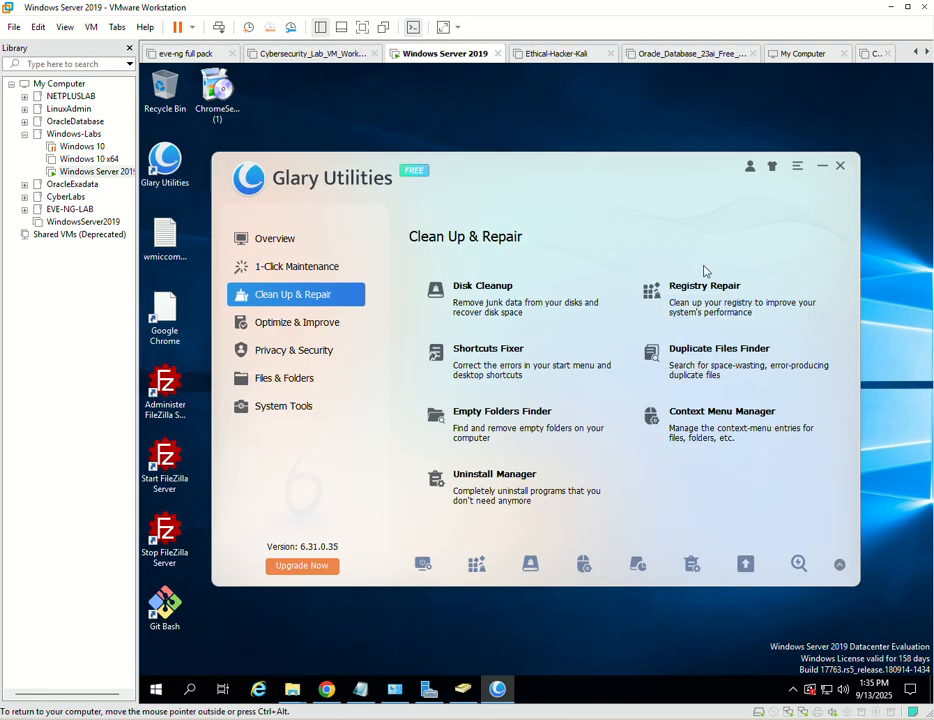
left_click(530, 311)
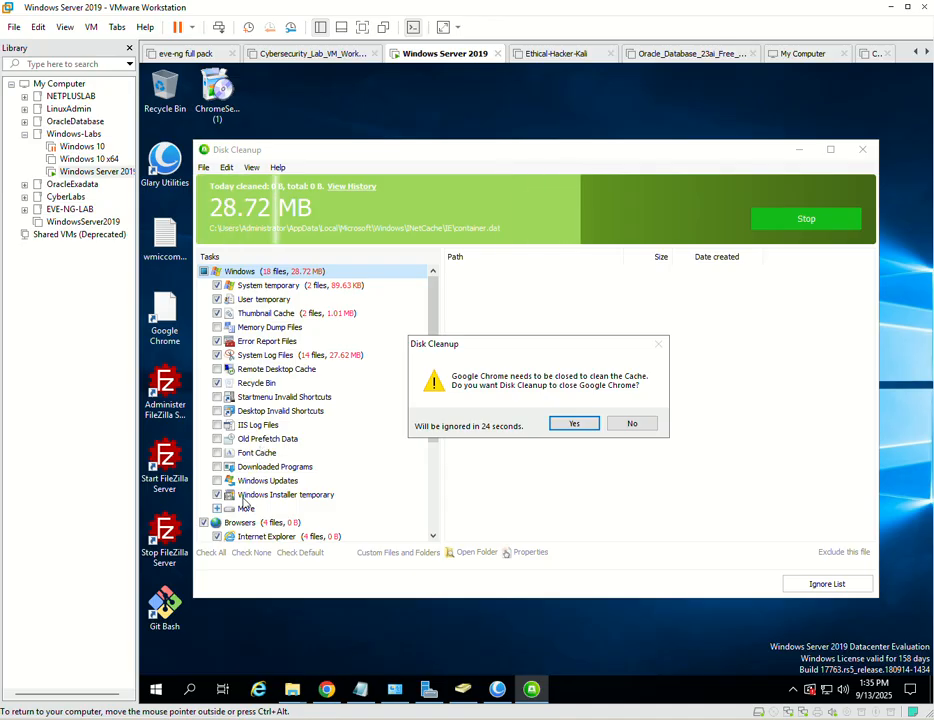
left_click(592, 428)
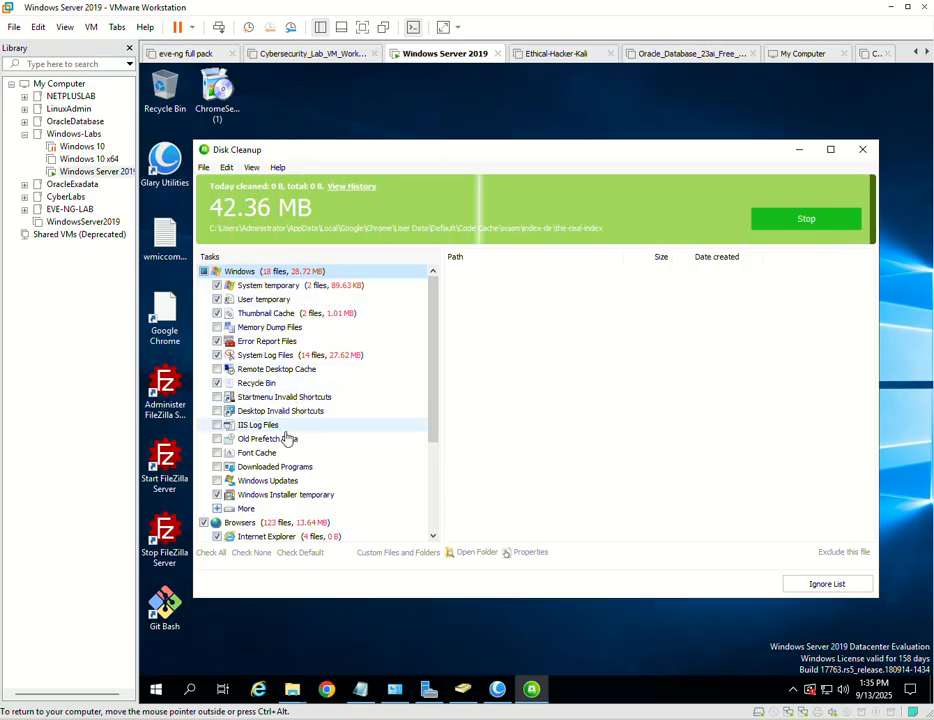
Step: Review the junk file categories, clean all checked files, and close Disk Cleanup after requesting another scan
scroll(289, 440, "down", 2)
scroll(287, 441, "down", 1)
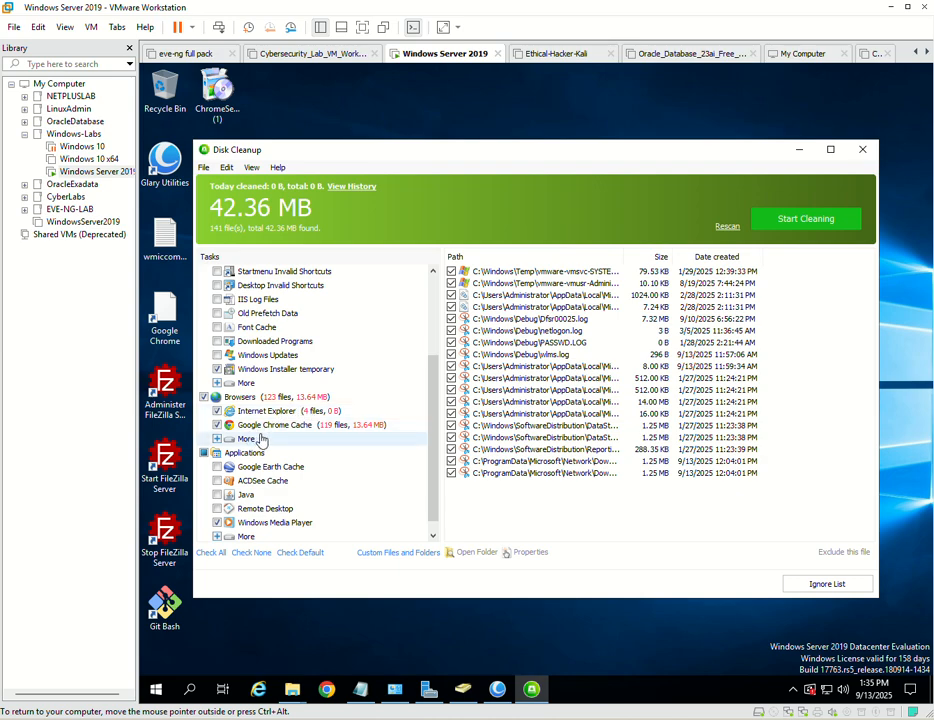
scroll(250, 465, "up", 1)
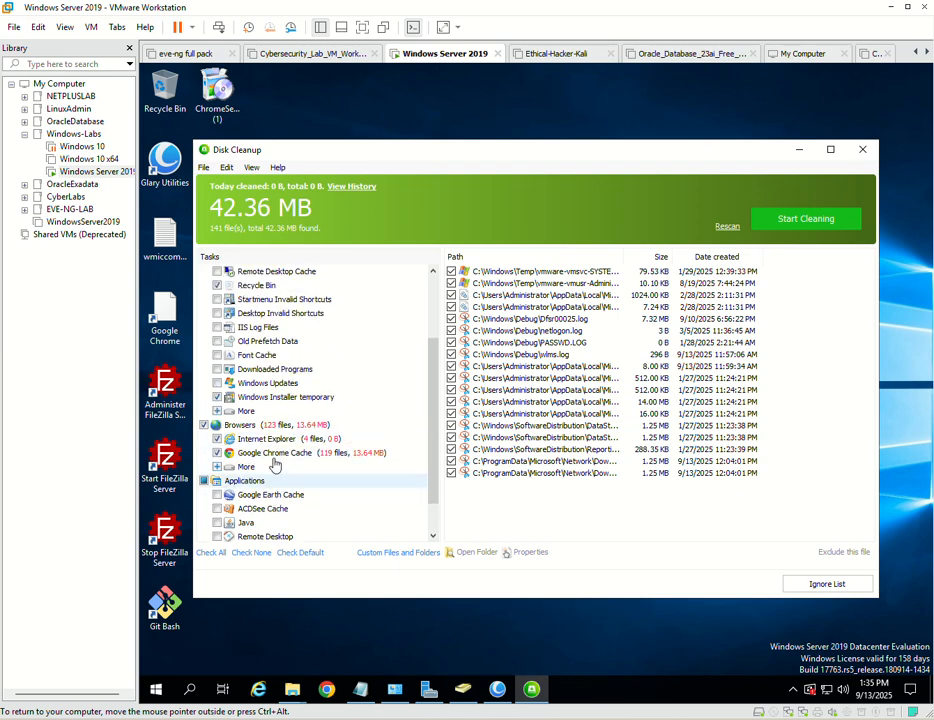
scroll(245, 440, "down", 1)
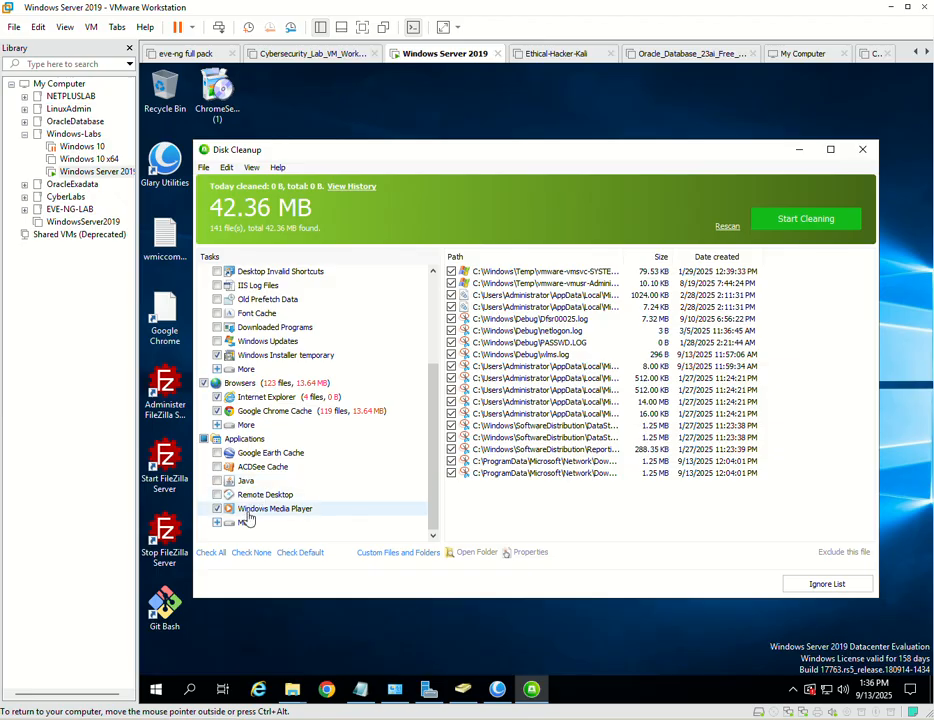
scroll(323, 463, "up", 3)
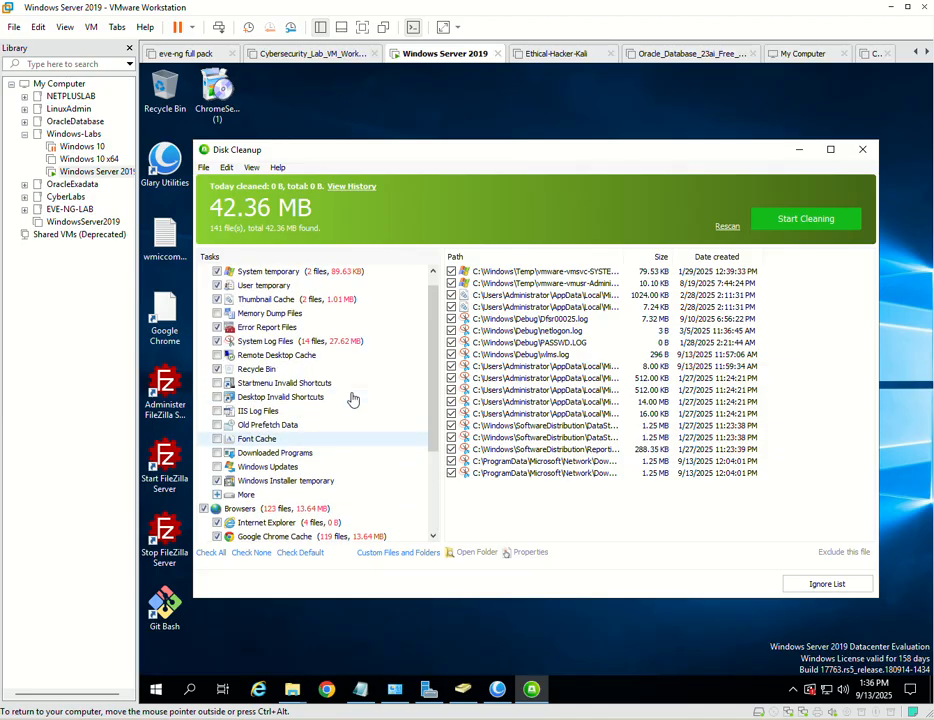
scroll(350, 390, "up", 1)
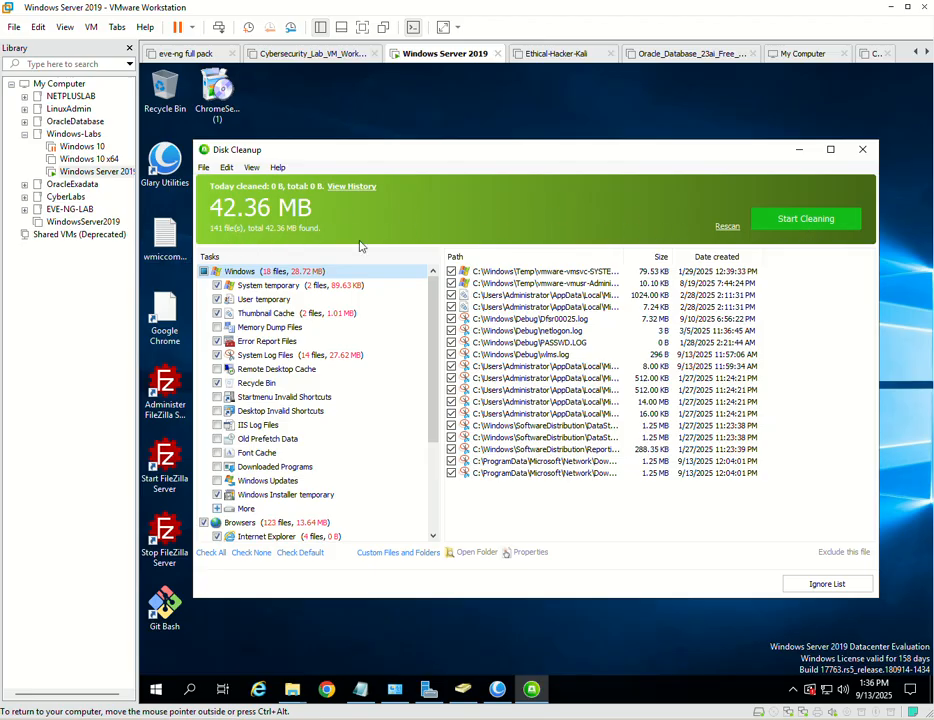
left_click(801, 220)
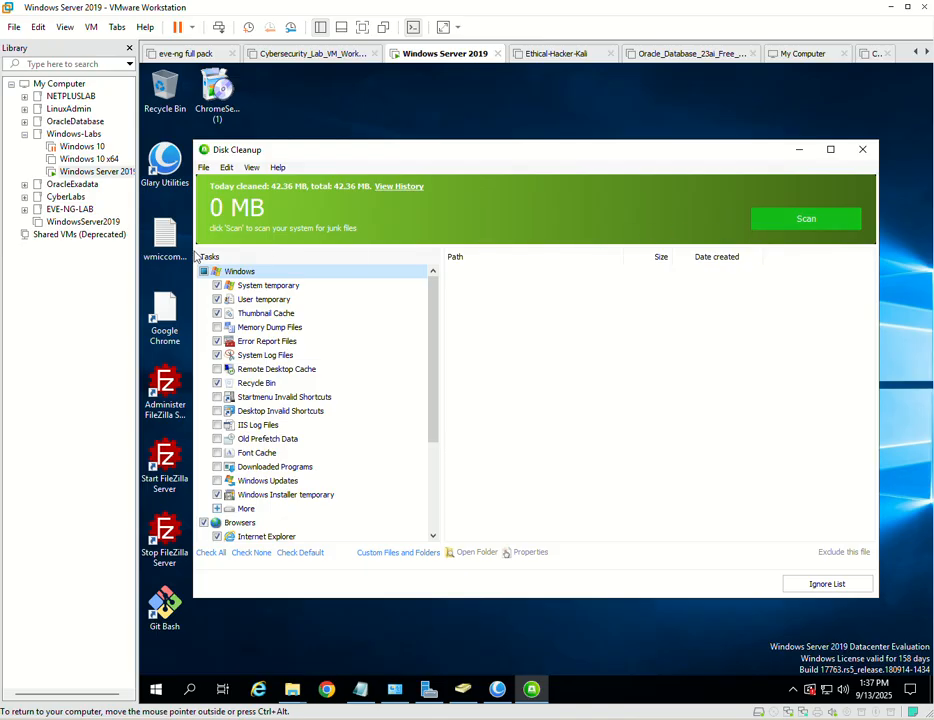
left_click(809, 222)
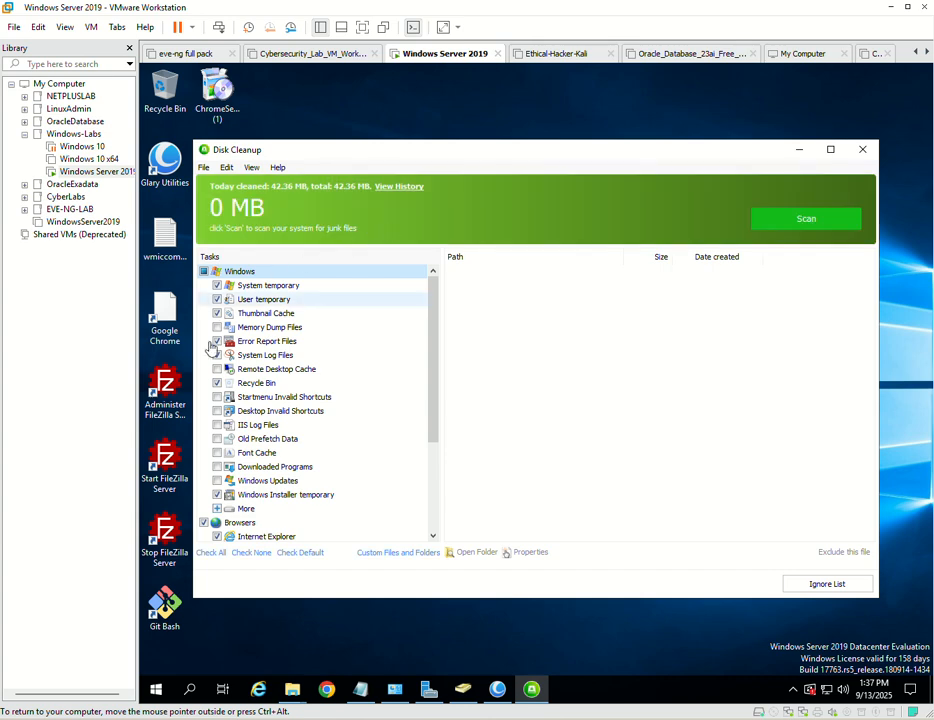
left_click(863, 151)
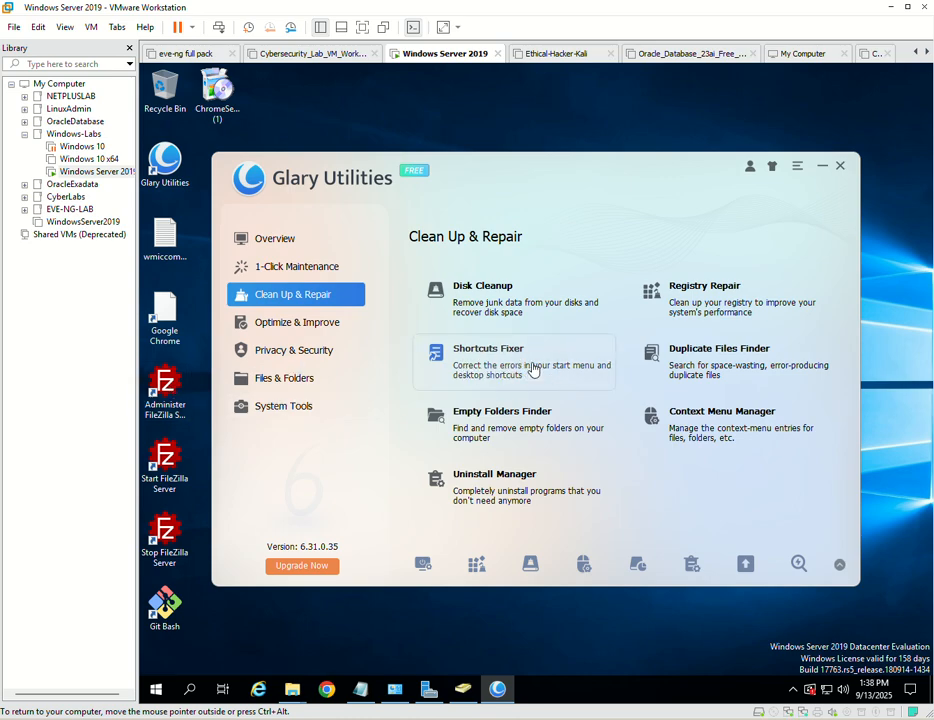
Step: Scan Local Disk (C:) with Empty Folders Finder, look through the listed folders, and close the tool without deleting any
left_click(471, 432)
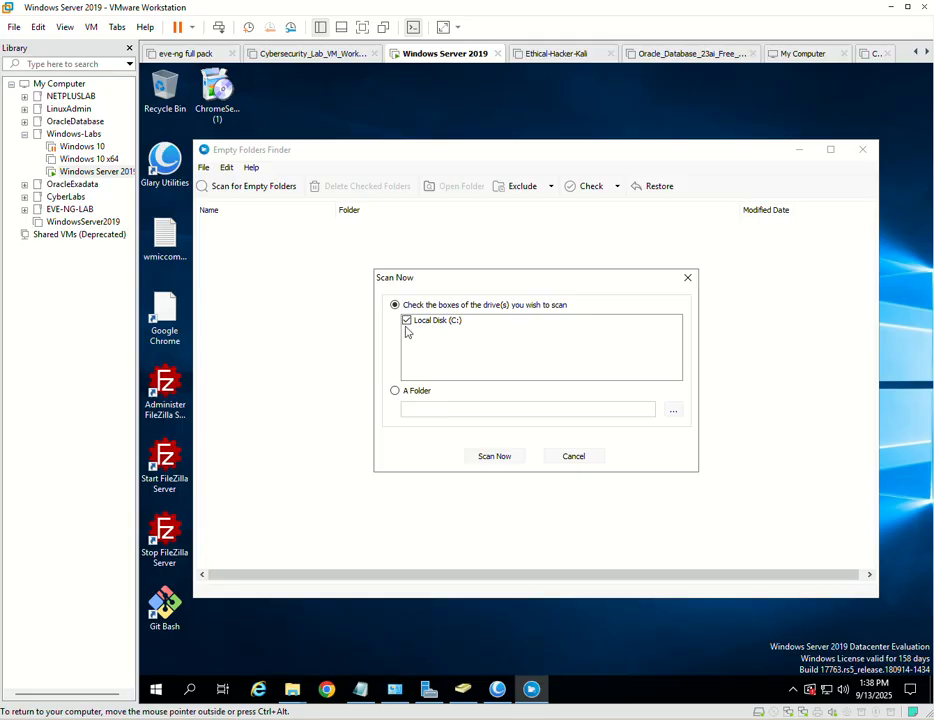
left_click(502, 460)
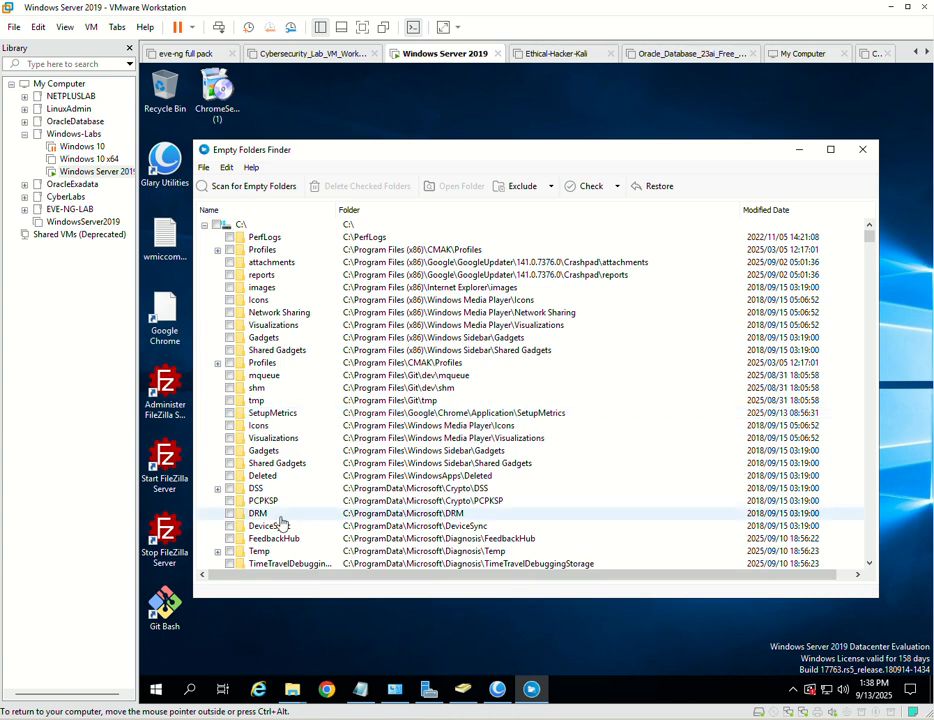
scroll(418, 466, "down", 1)
scroll(418, 466, "up", 1)
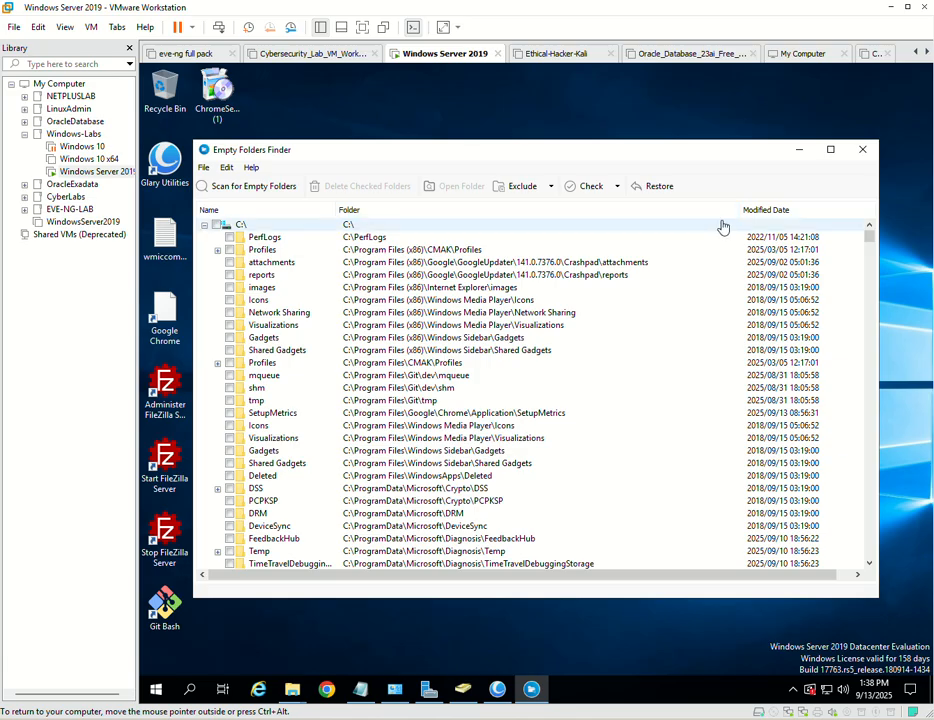
left_click(862, 149)
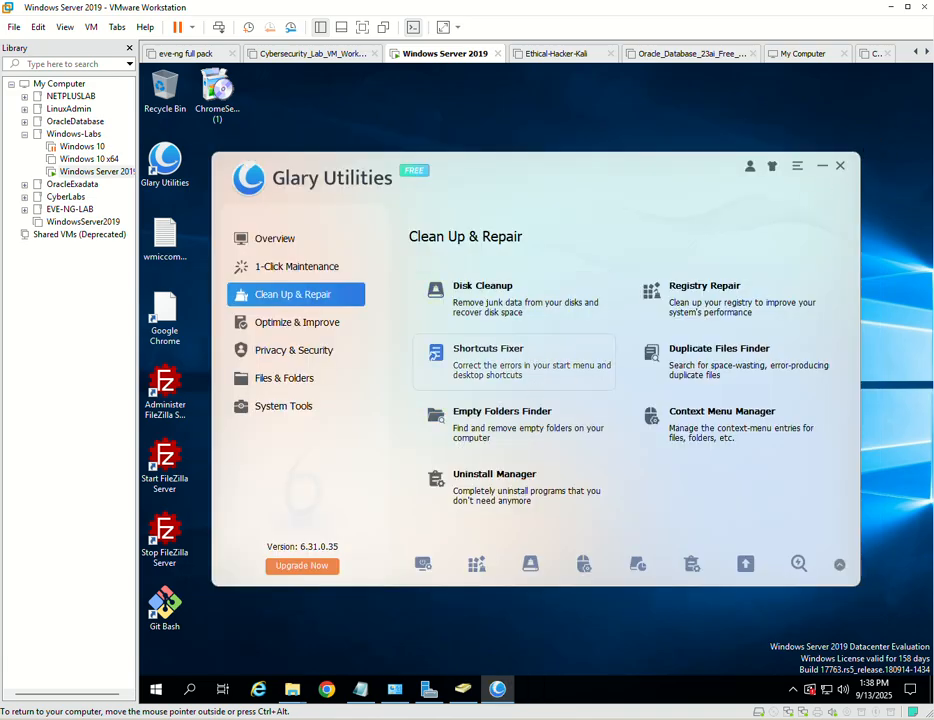
Step: Open Uninstall Manager and examine the Recently Installed, Large, Rarely Used, Windows Updates and Windows Apps lists, widening the Name column
left_click(502, 488)
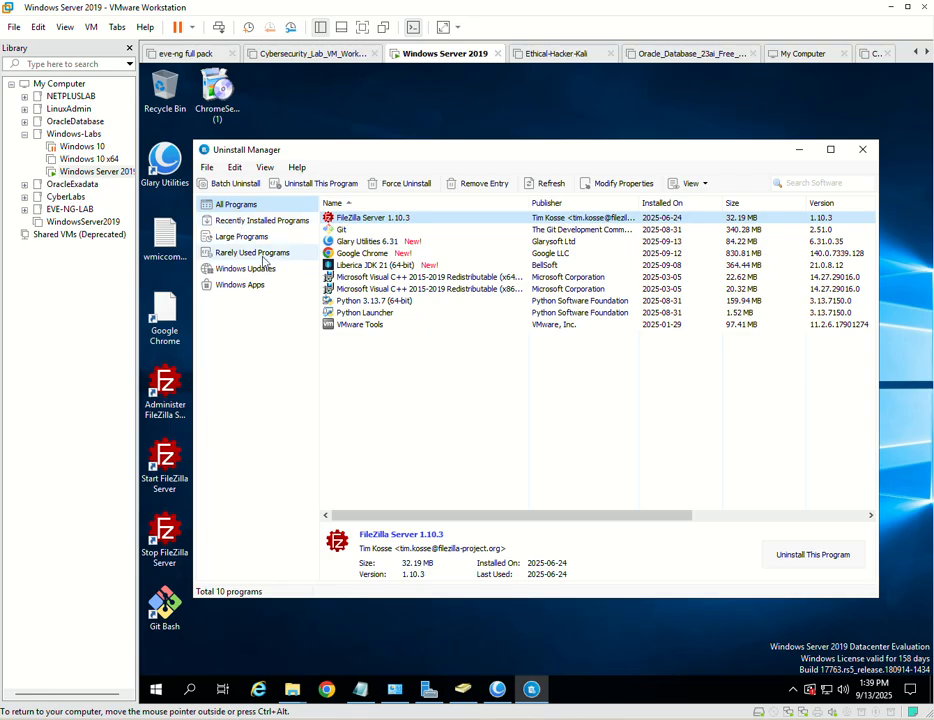
left_click(233, 222)
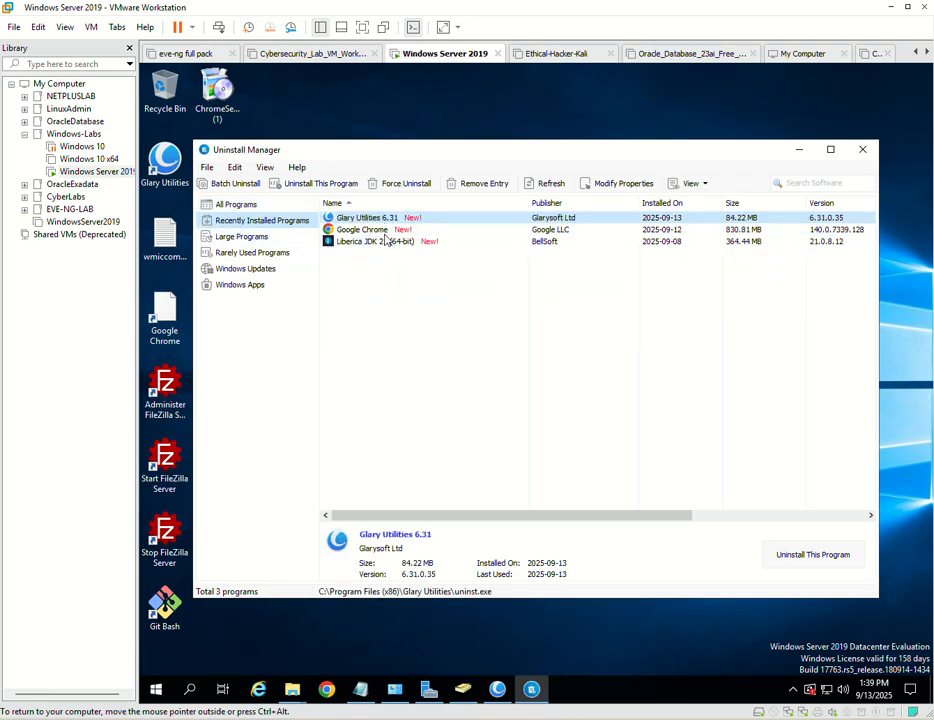
left_click(228, 241)
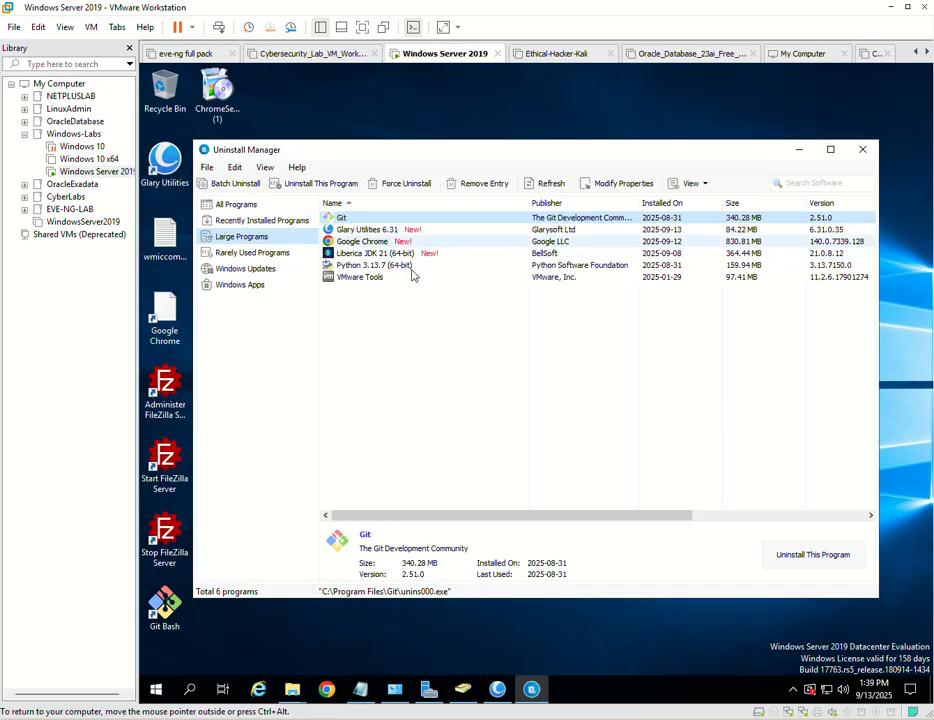
left_click(245, 257)
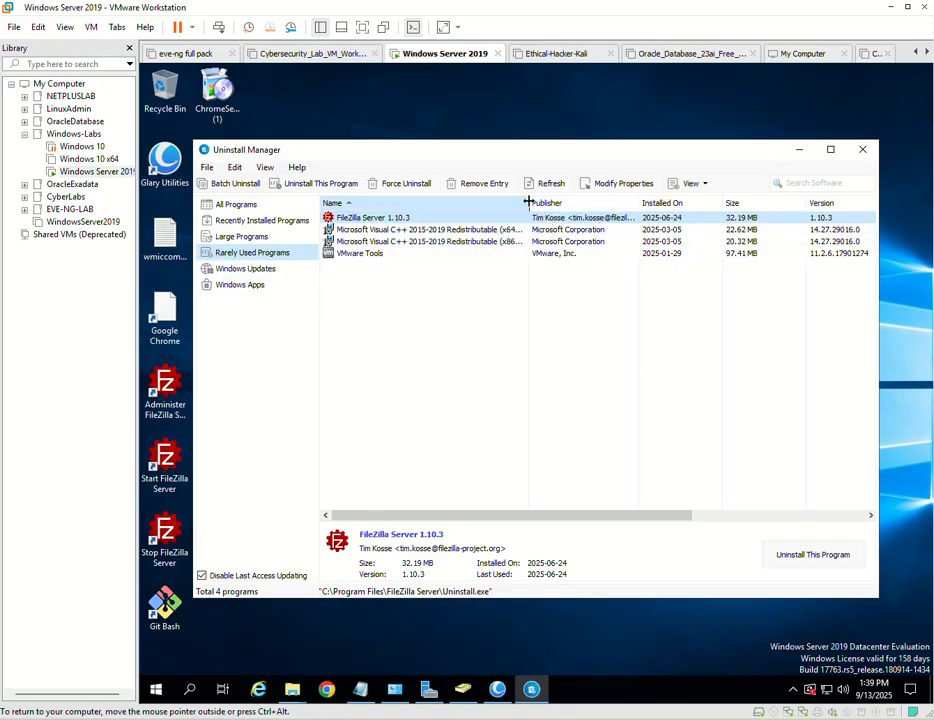
left_click_drag(528, 202, 568, 202)
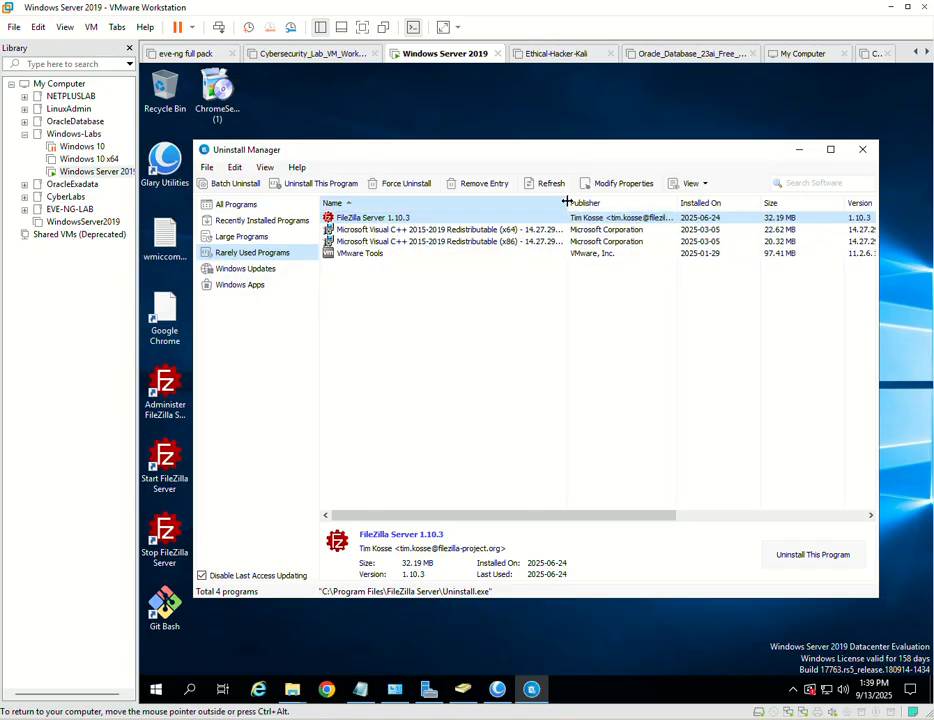
left_click(257, 270)
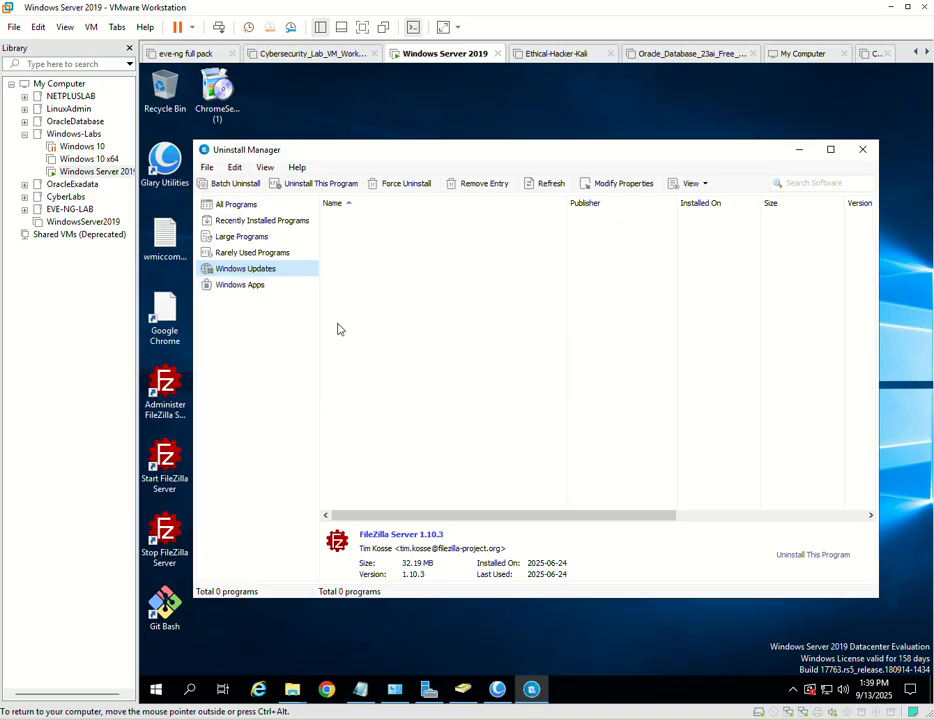
left_click(243, 287)
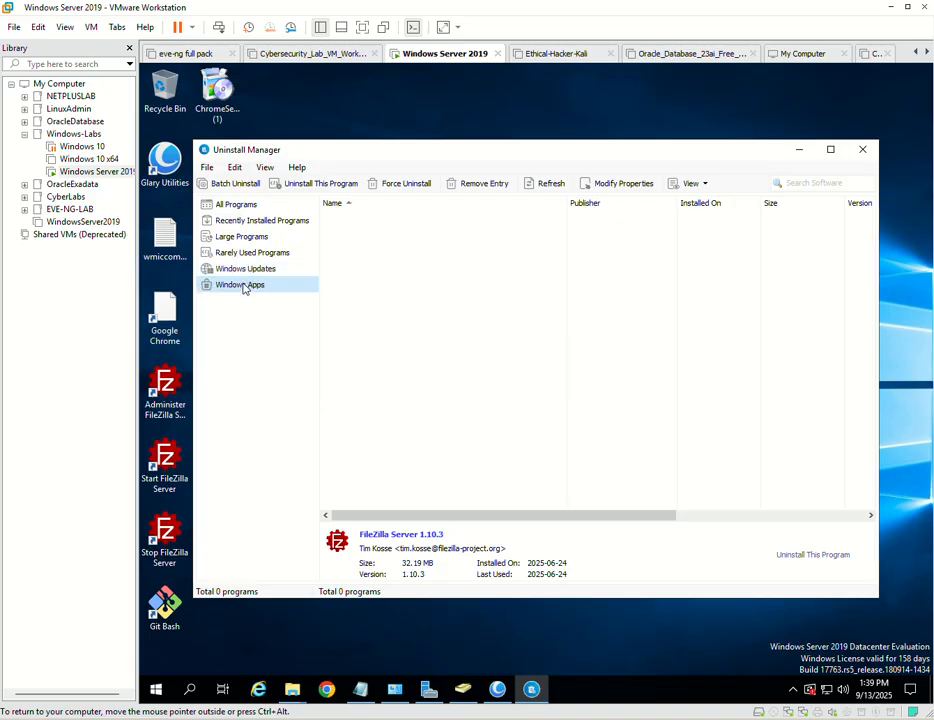
Step: Revisit the recently installed, large, rarely used and Windows Updates lists, return to All Programs, and close Uninstall Manager
left_click(230, 221)
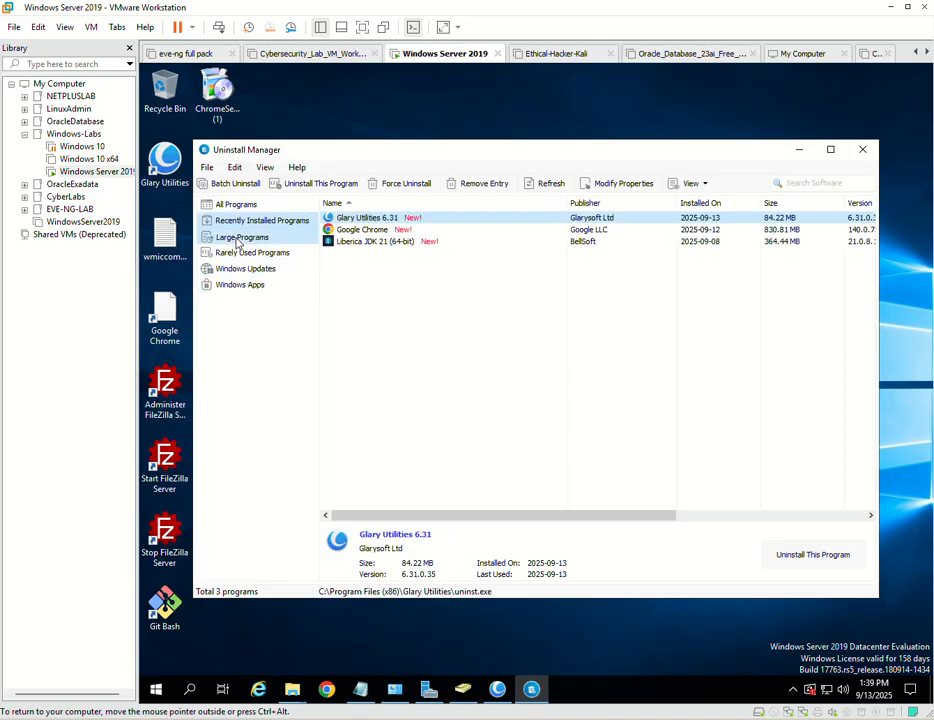
left_click(238, 238)
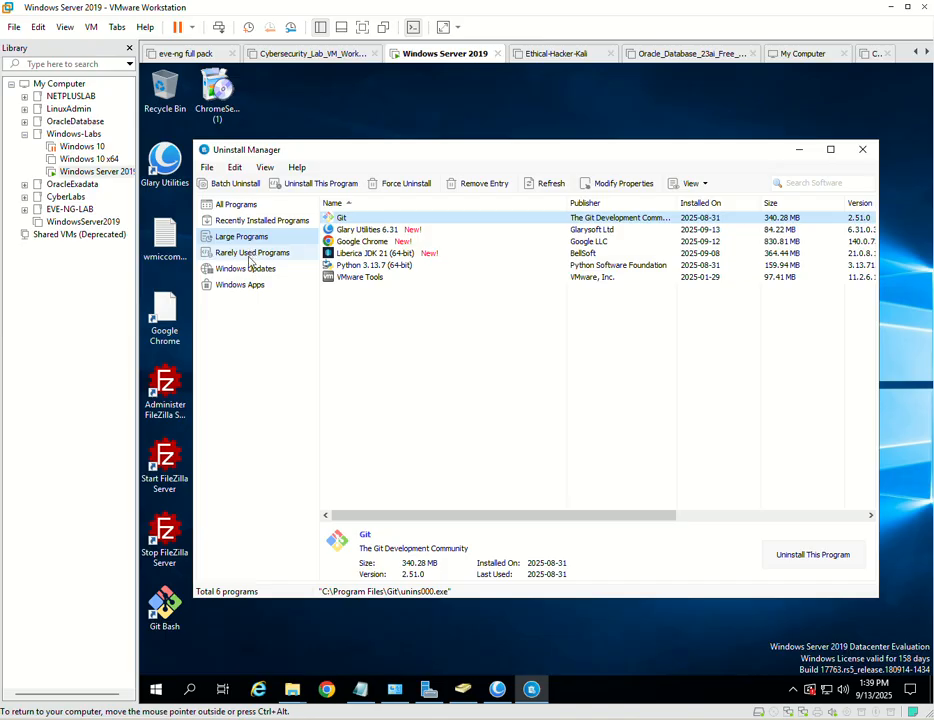
left_click(250, 256)
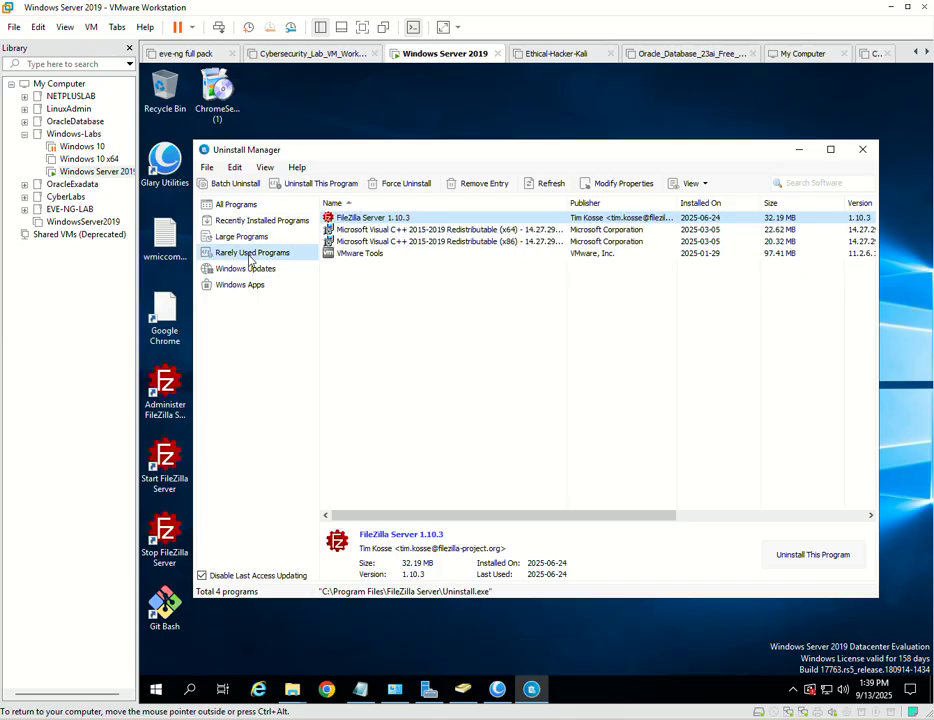
left_click(251, 271)
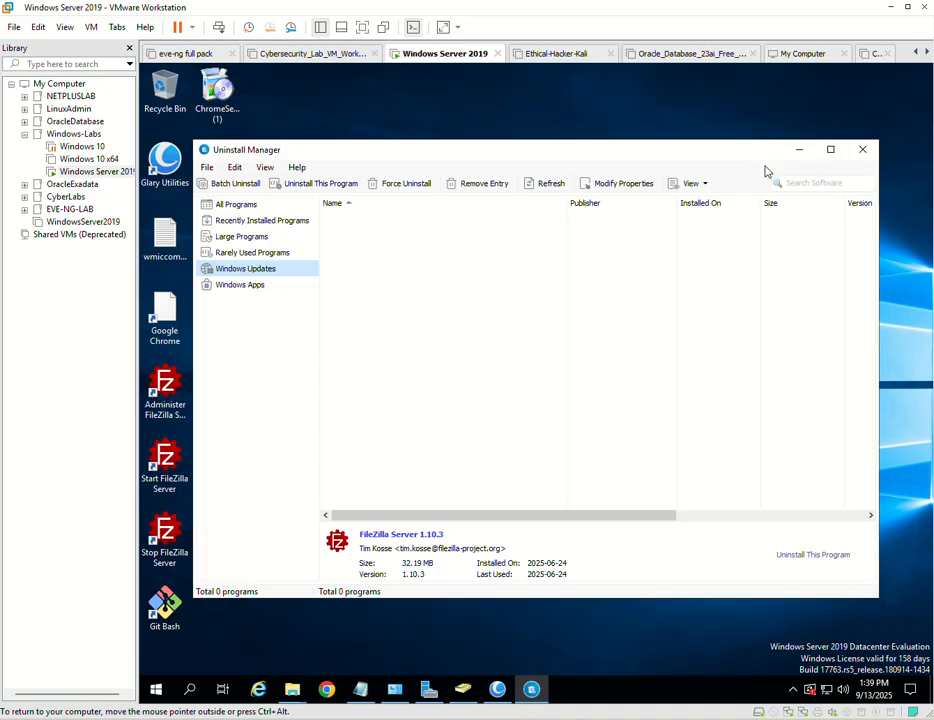
left_click(237, 206)
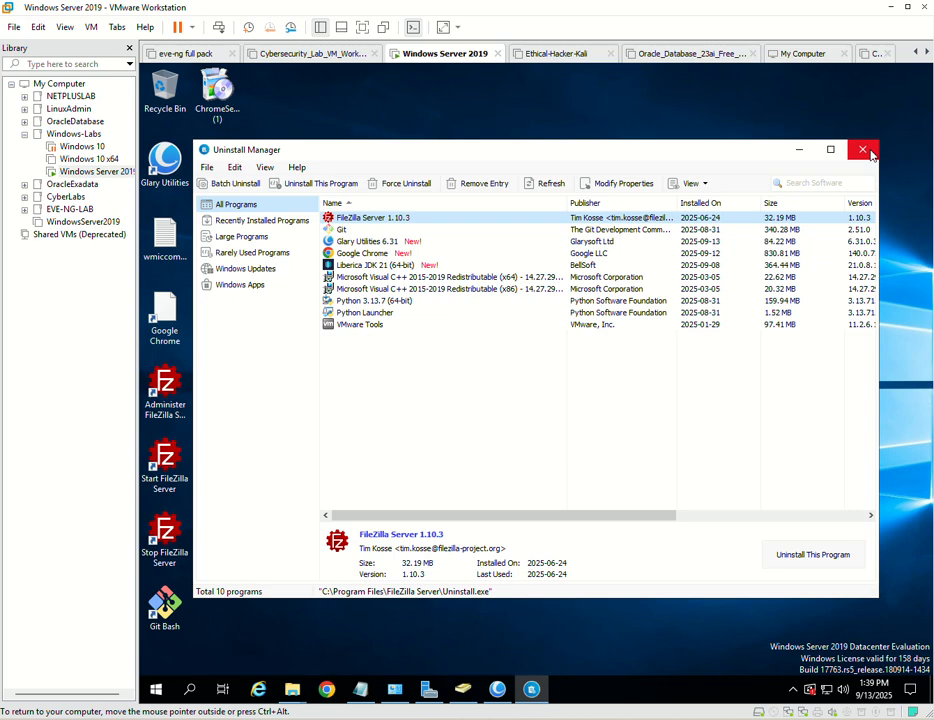
left_click(864, 150)
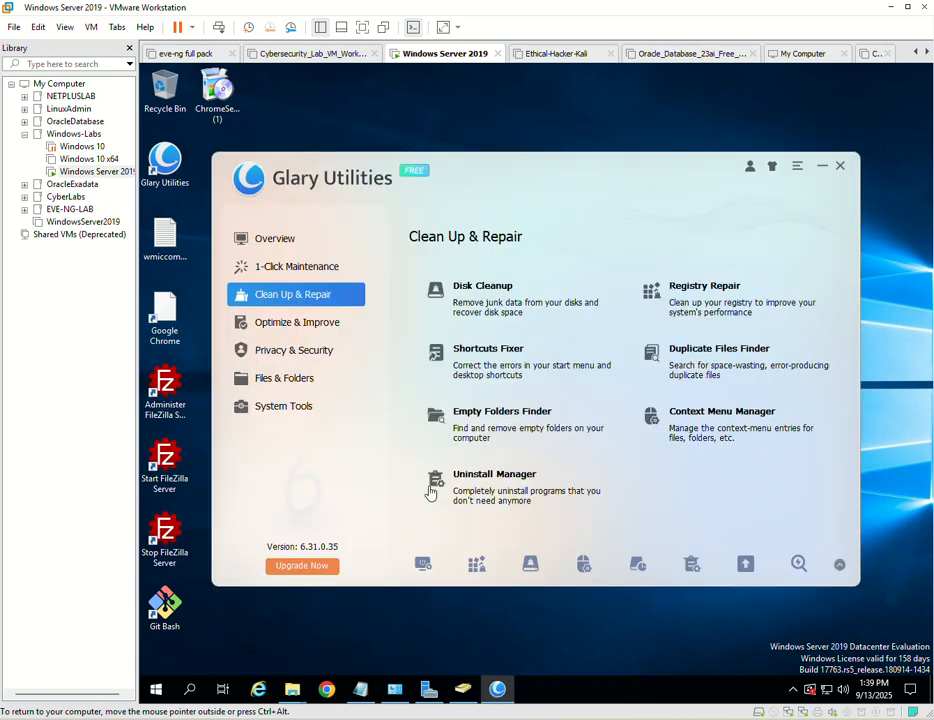
Step: Open Registry Repair to view the registry sections it can scan, and close it without scanning
left_click(711, 309)
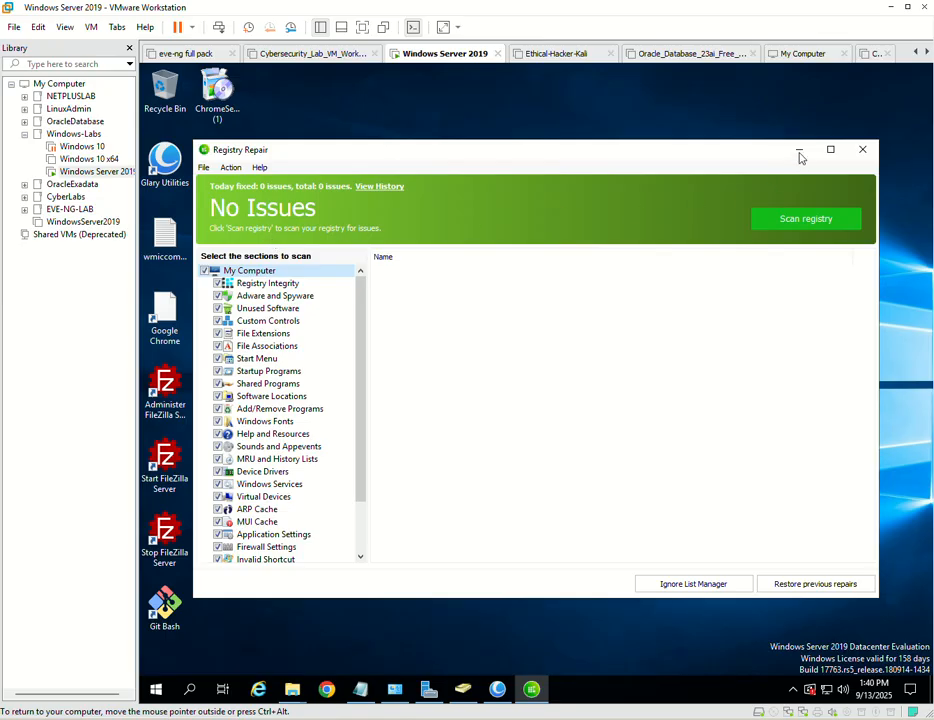
left_click(862, 149)
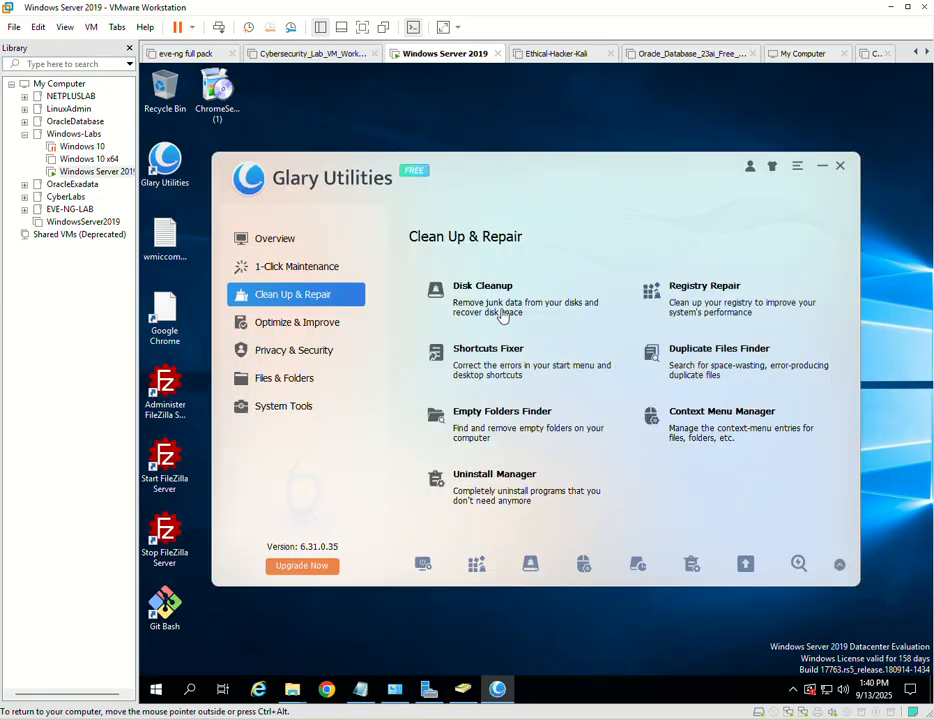
Step: Open Duplicate Files Finder, view the drive and folder scan choices including adding a folder, and close the tool without scanning
left_click(719, 368)
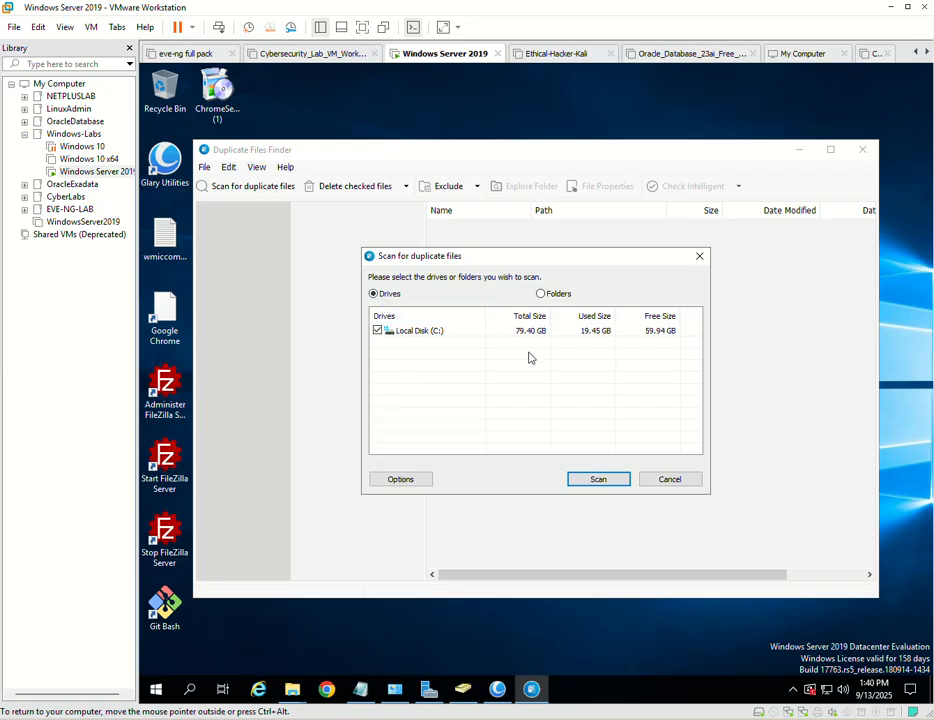
left_click(541, 294)
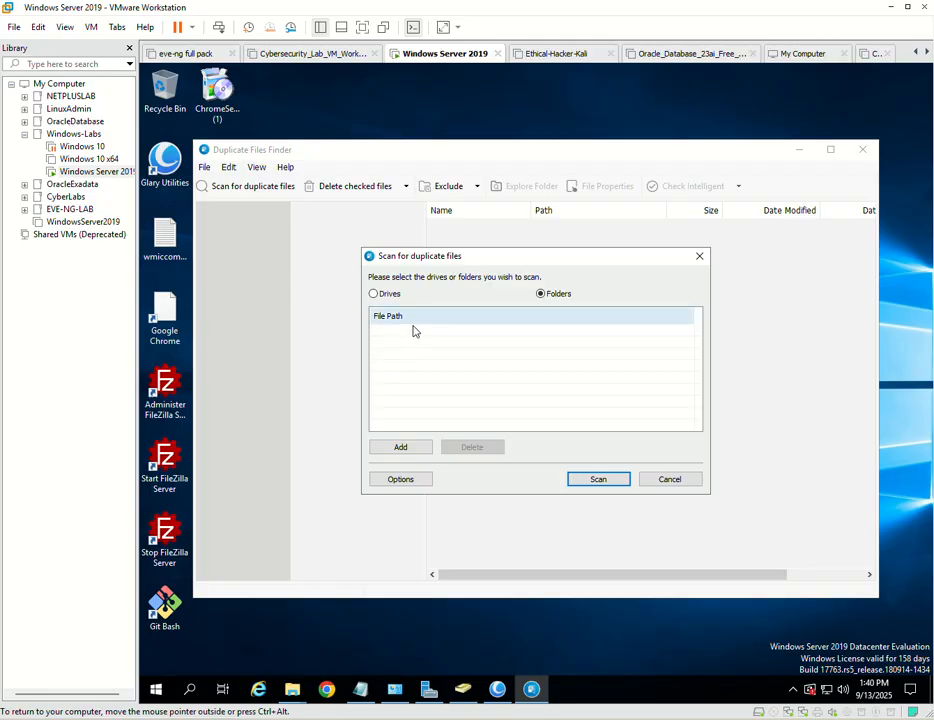
left_click(399, 447)
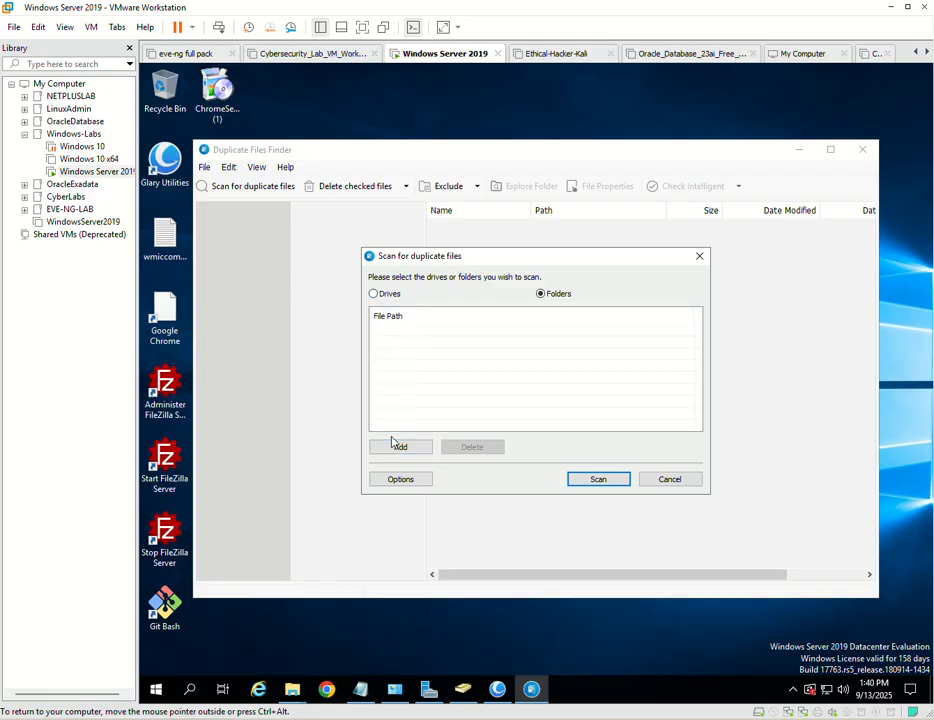
left_click(395, 451)
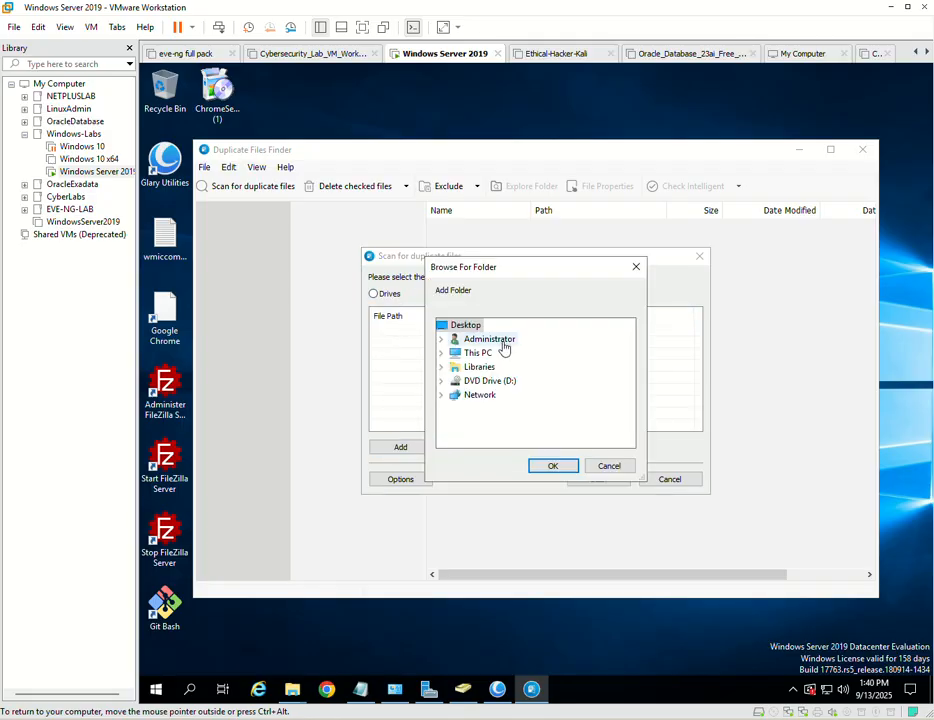
left_click(609, 468)
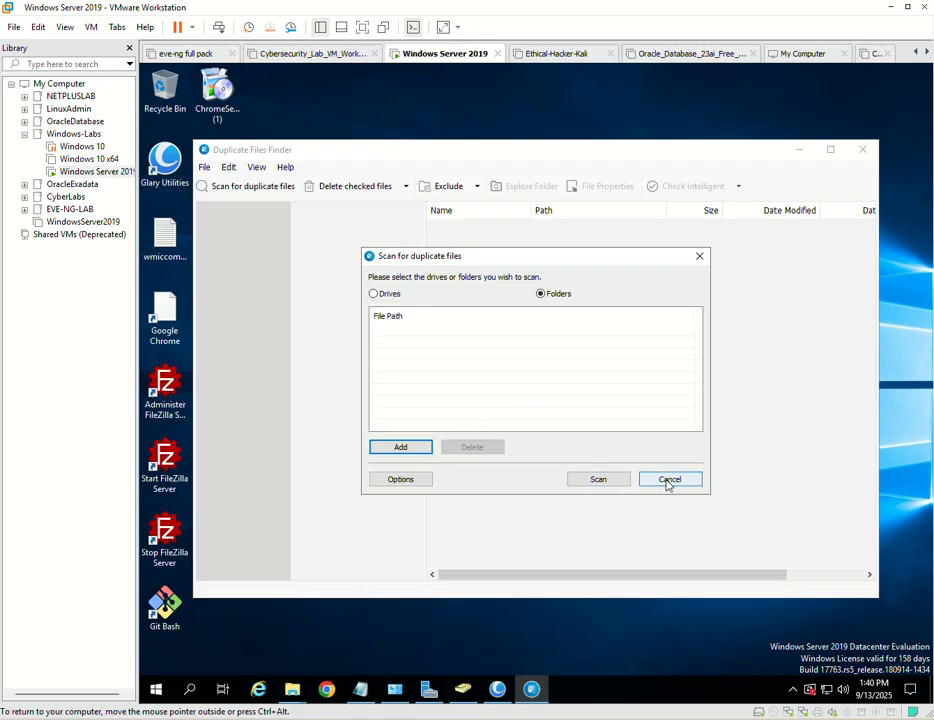
left_click(700, 262)
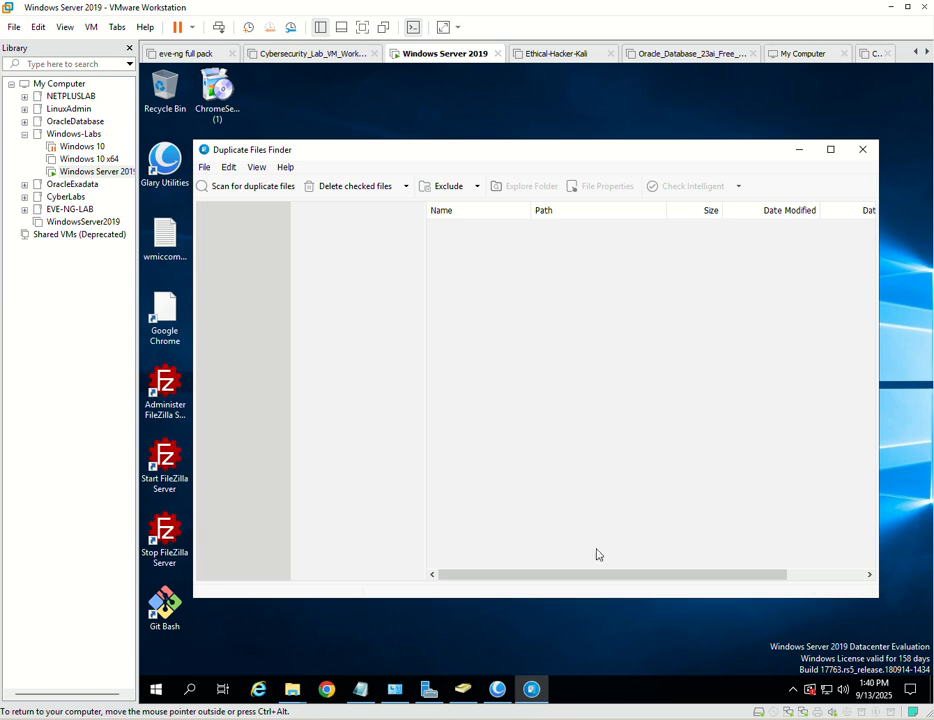
left_click(864, 149)
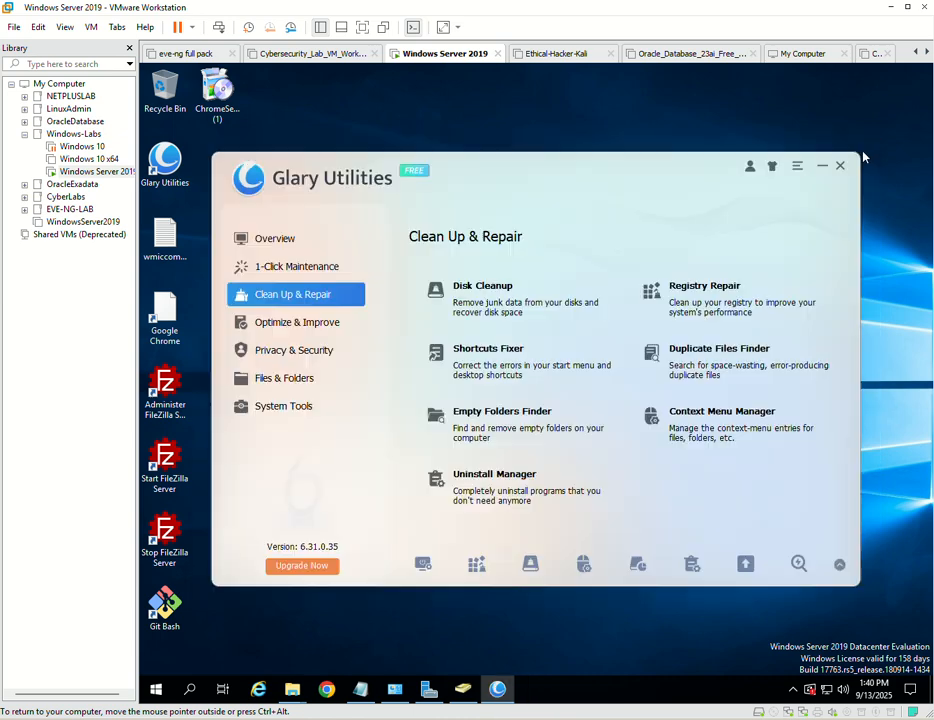
Step: Open Context Menu Manager, examine the Files & Folders entries with their details and the New entries, and close it without changes
left_click(718, 428)
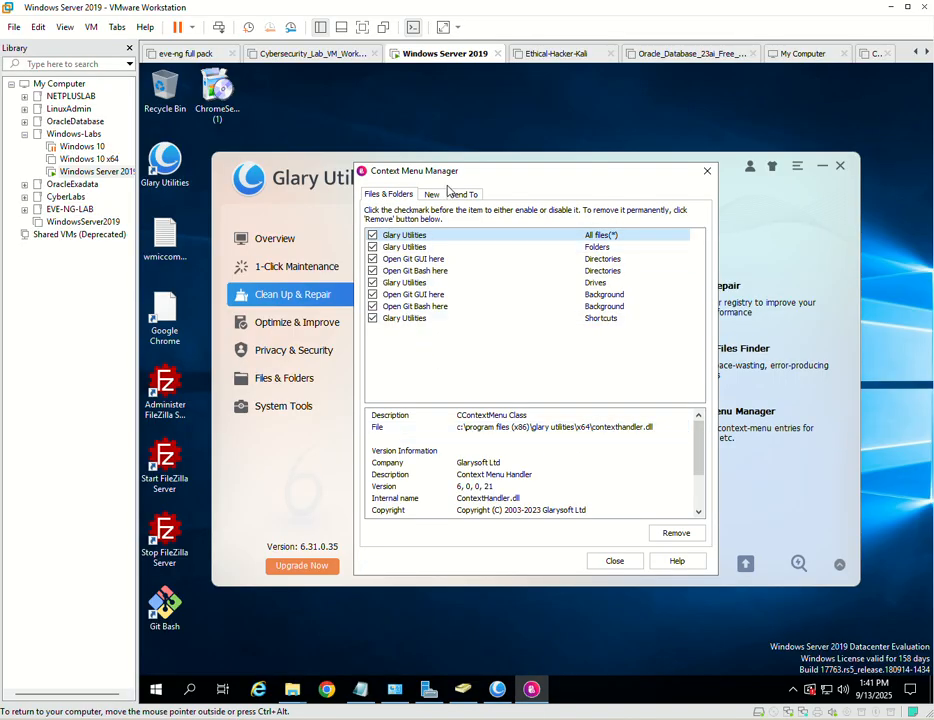
scroll(503, 427, "down", 1)
scroll(500, 430, "down", 1)
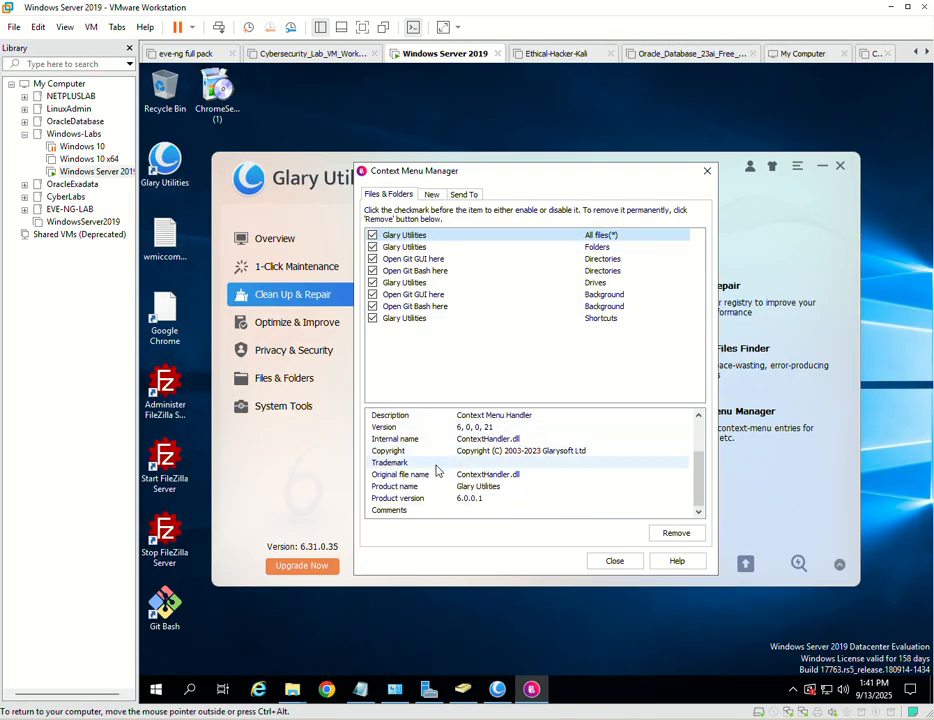
scroll(435, 425, "up", 3)
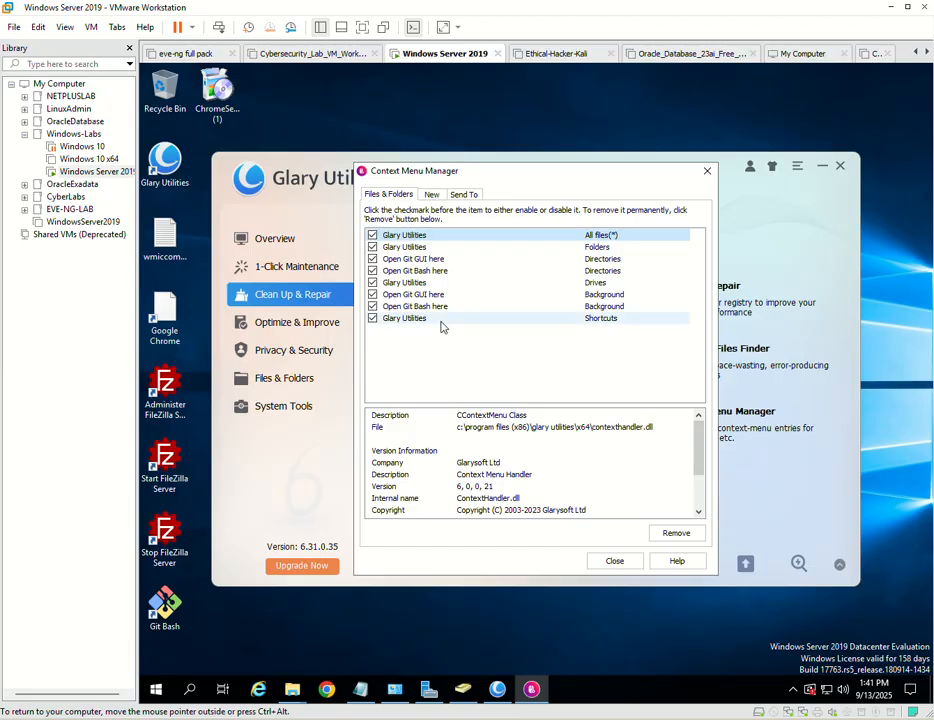
left_click(432, 196)
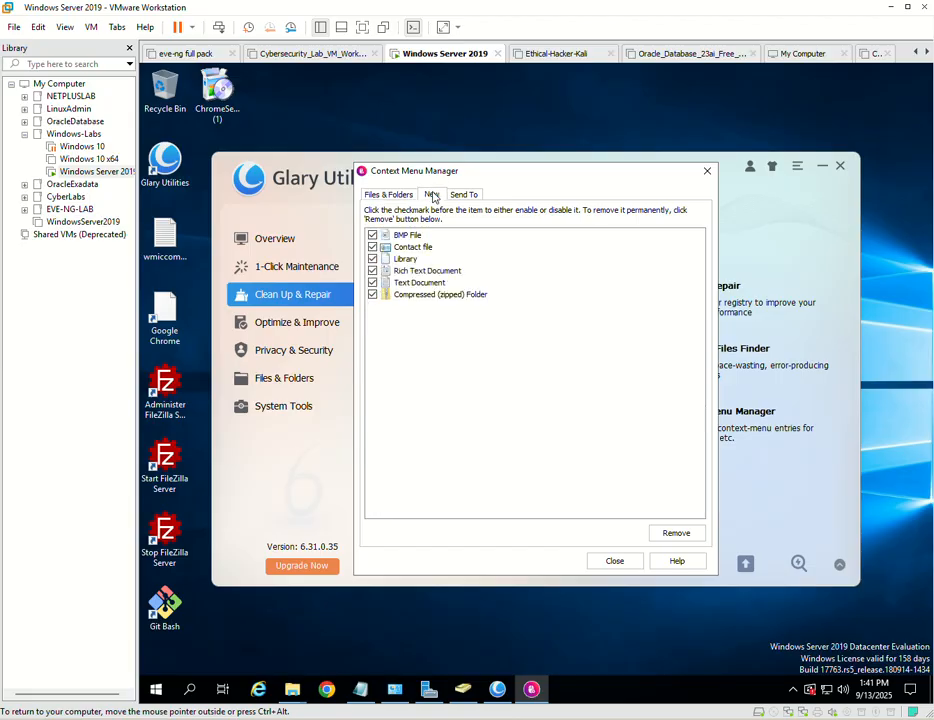
left_click(706, 172)
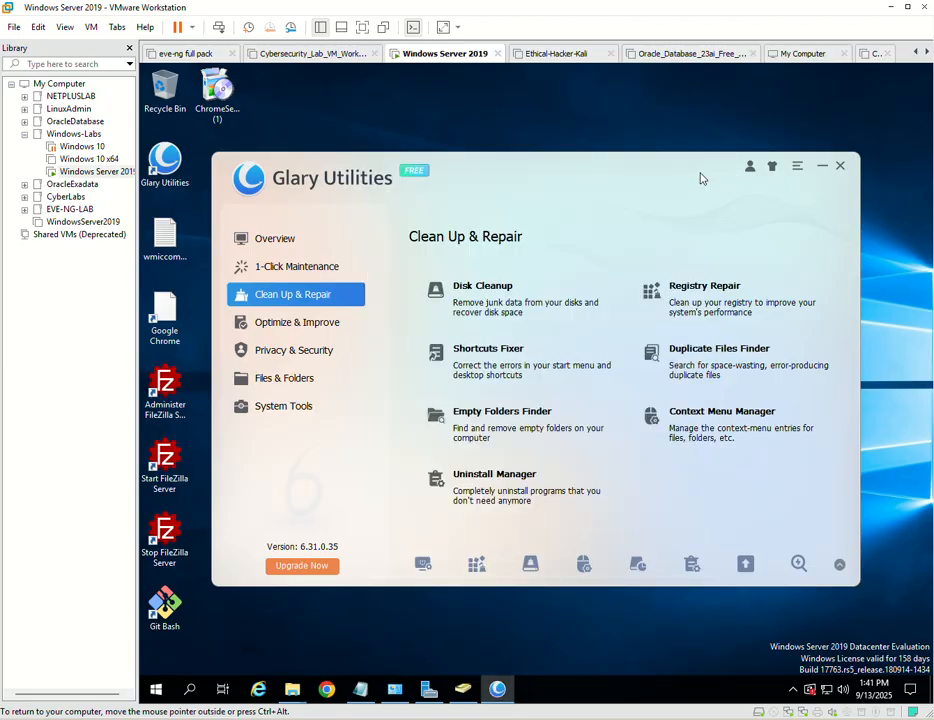
Step: In Startup Manager under Optimize & Improve, review the scheduled tasks and application services, and disable the filezilla-server service at startup
left_click(293, 333)
left_click(293, 325)
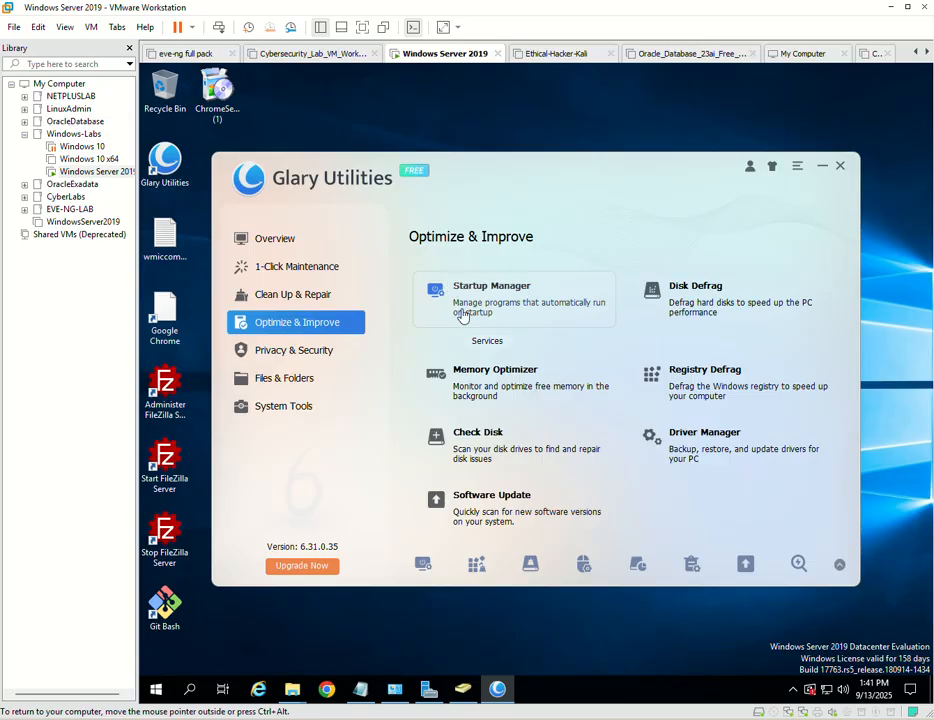
left_click(537, 309)
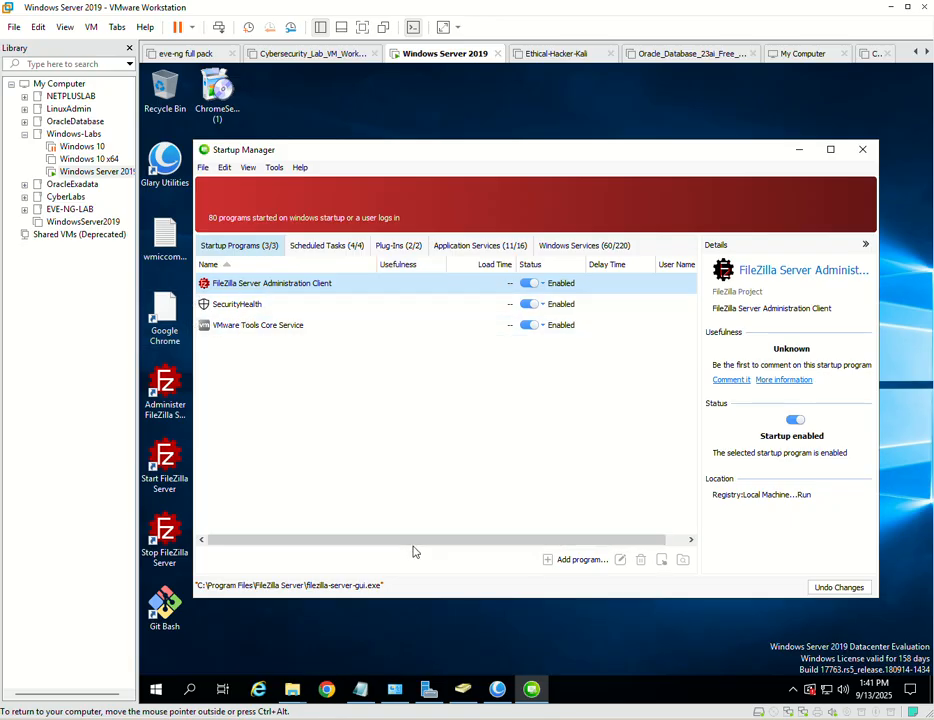
left_click(335, 248)
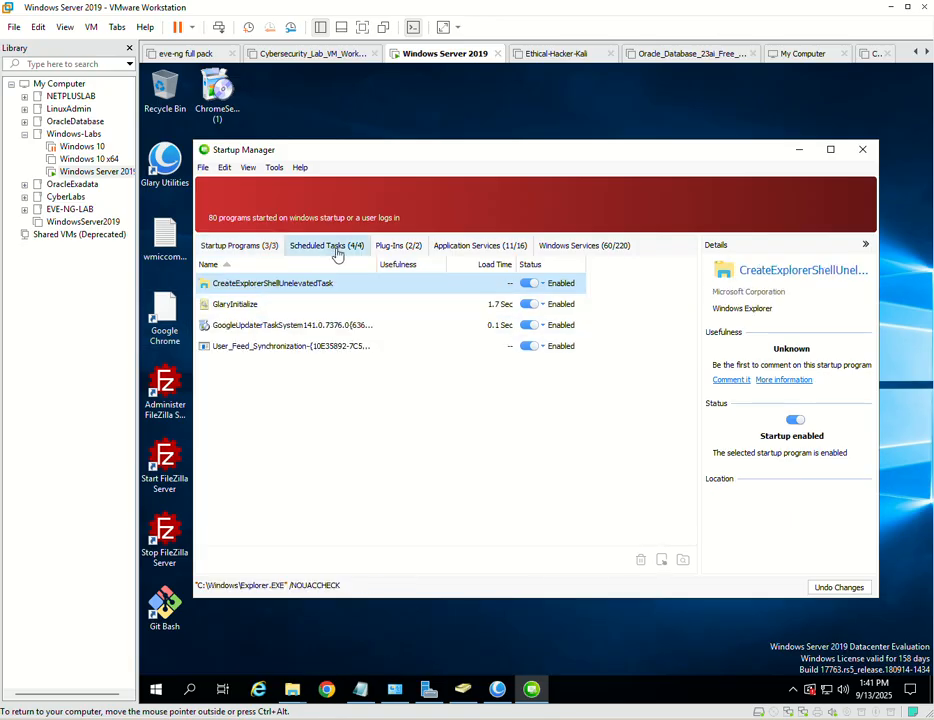
left_click(464, 250)
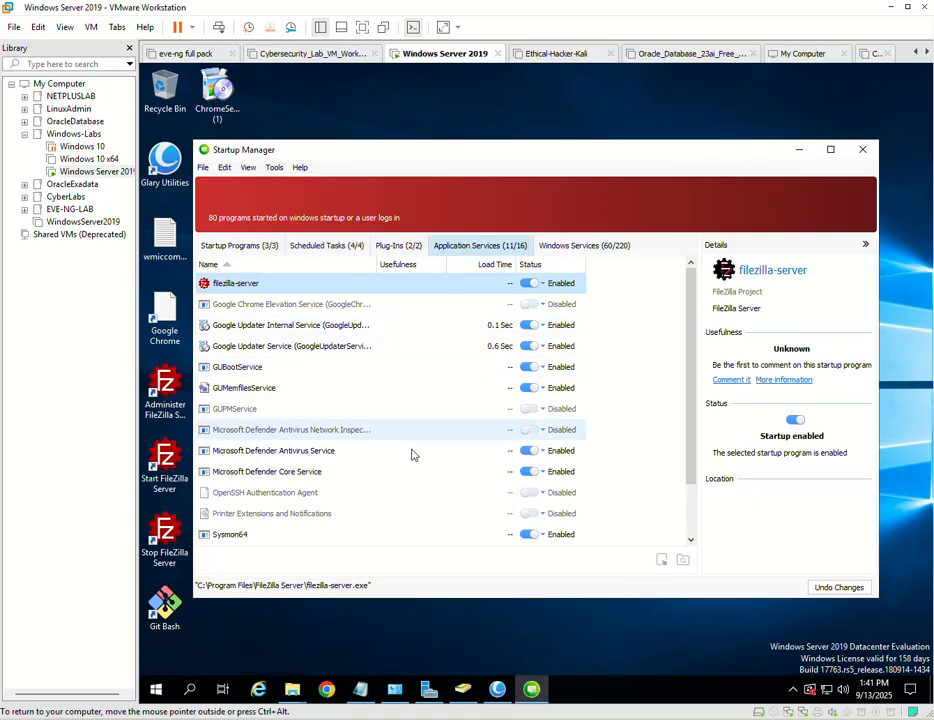
scroll(438, 448, "down", 1)
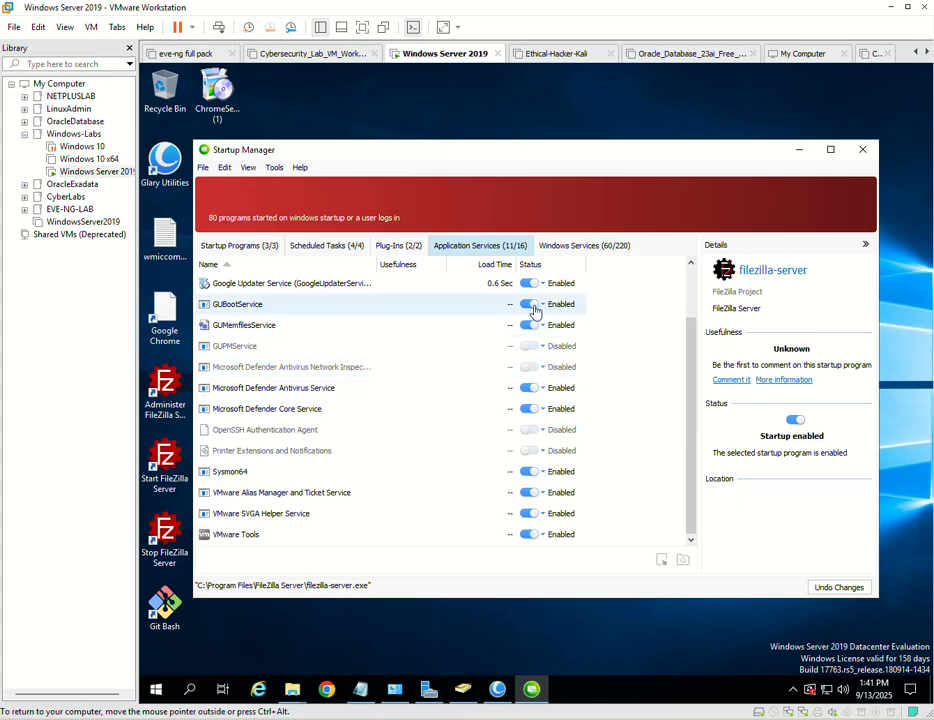
scroll(360, 440, "up", 1)
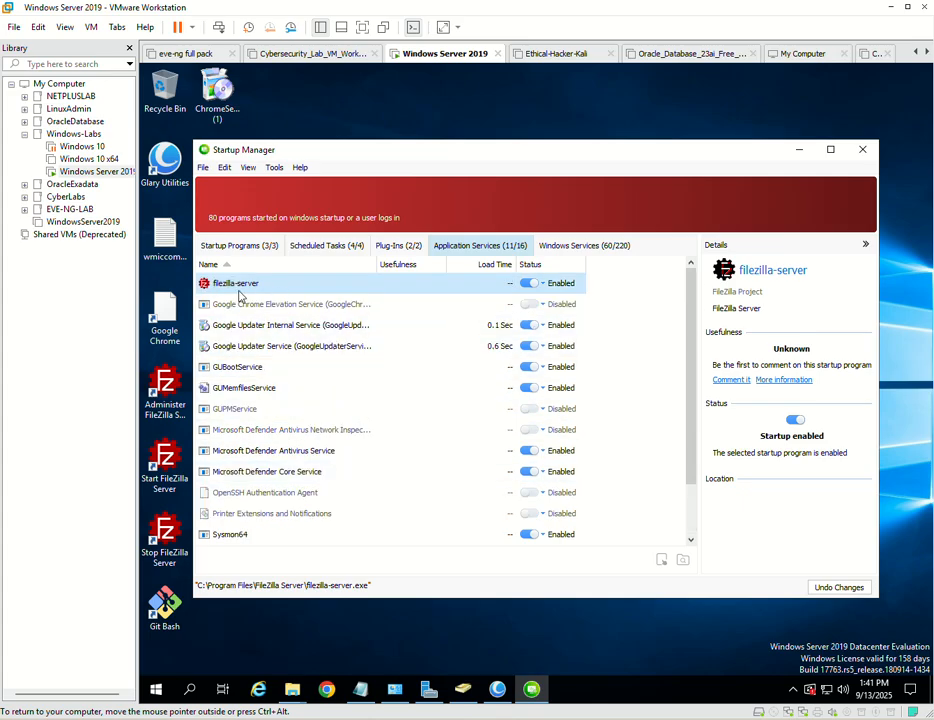
left_click(529, 285)
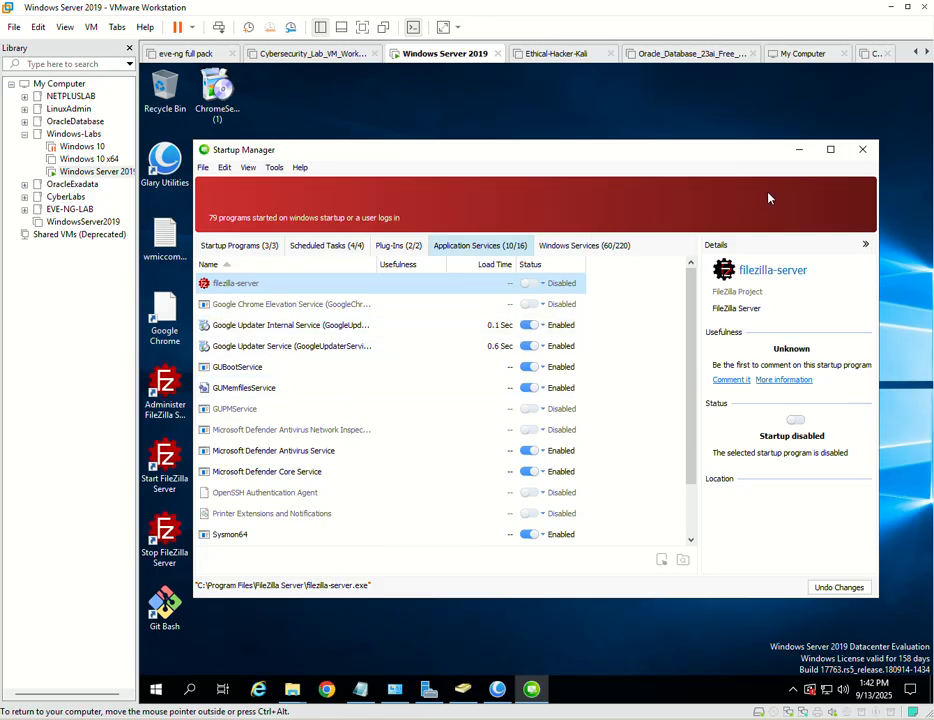
Step: Look through the Windows Services list in Startup Manager and close the tool
left_click(573, 249)
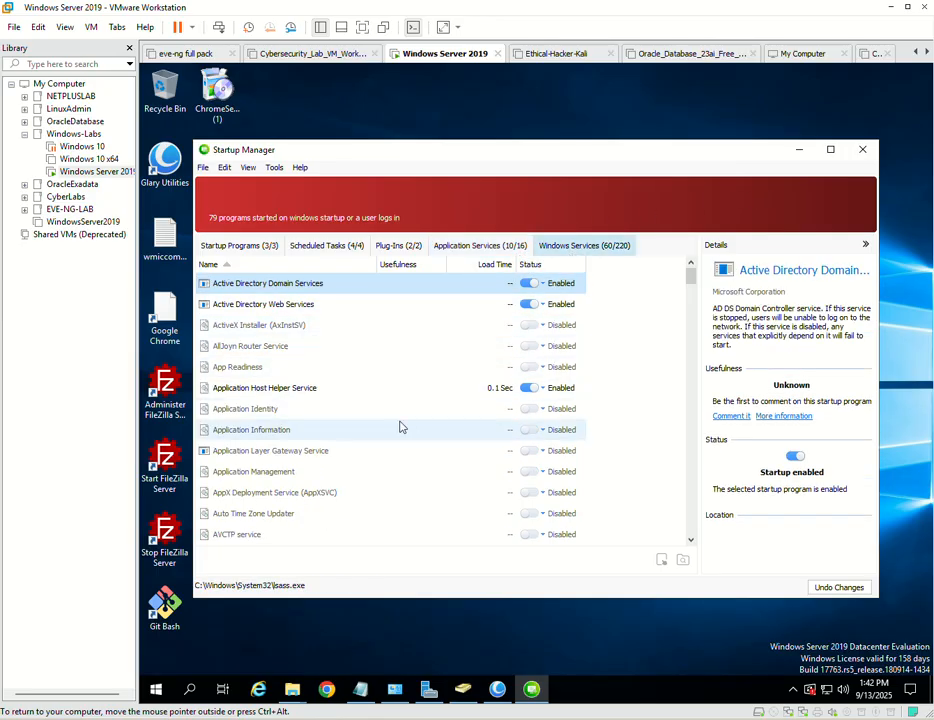
scroll(496, 427, "down", 1)
scroll(490, 428, "down", 3)
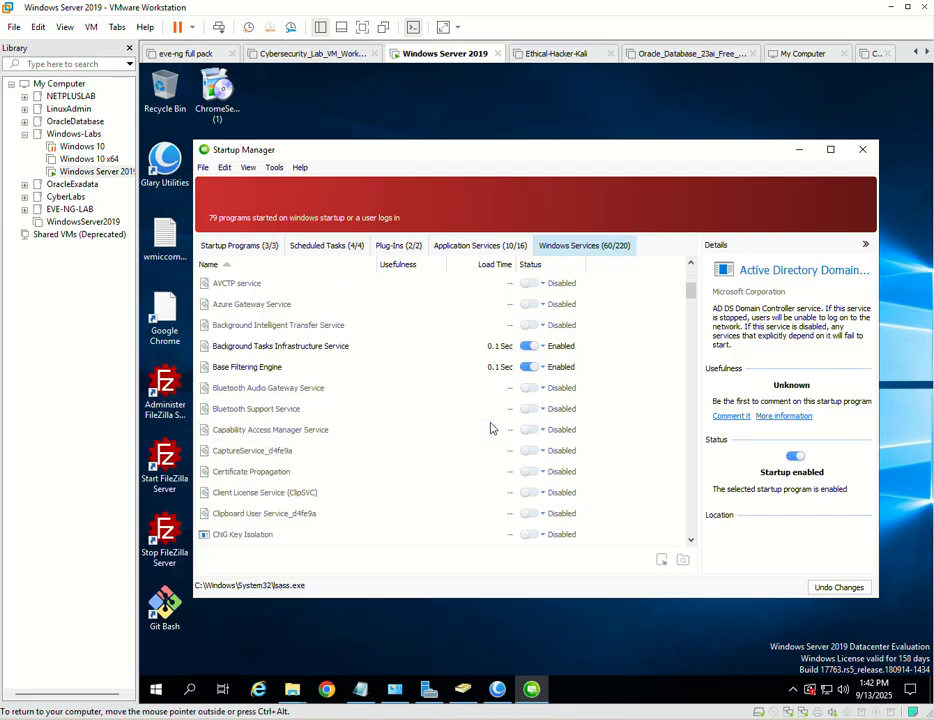
scroll(490, 428, "down", 5)
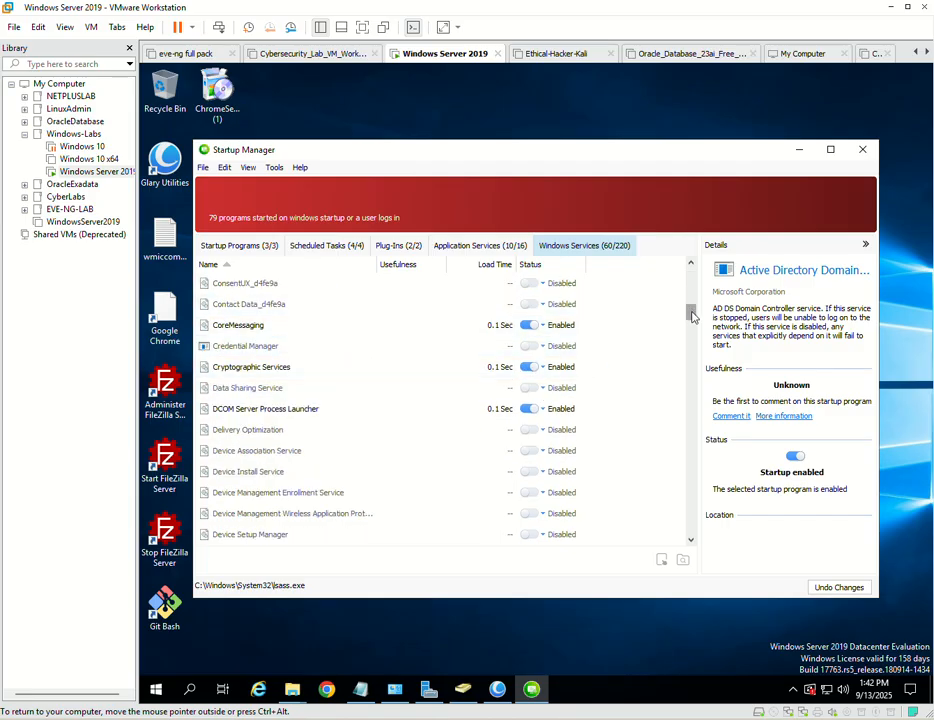
left_click_drag(690, 312, 680, 263)
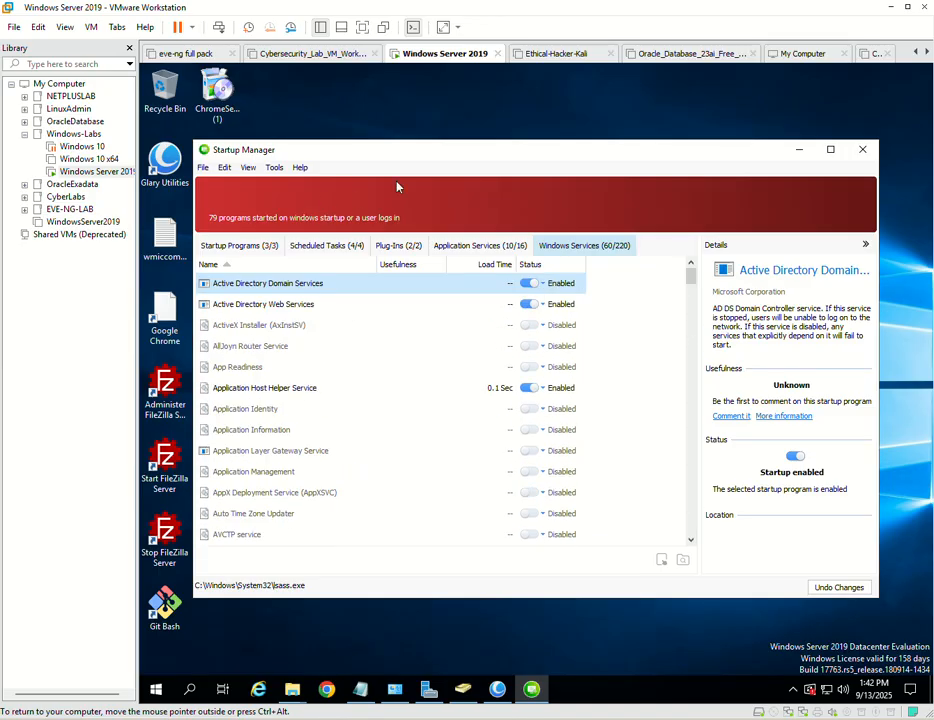
left_click(862, 150)
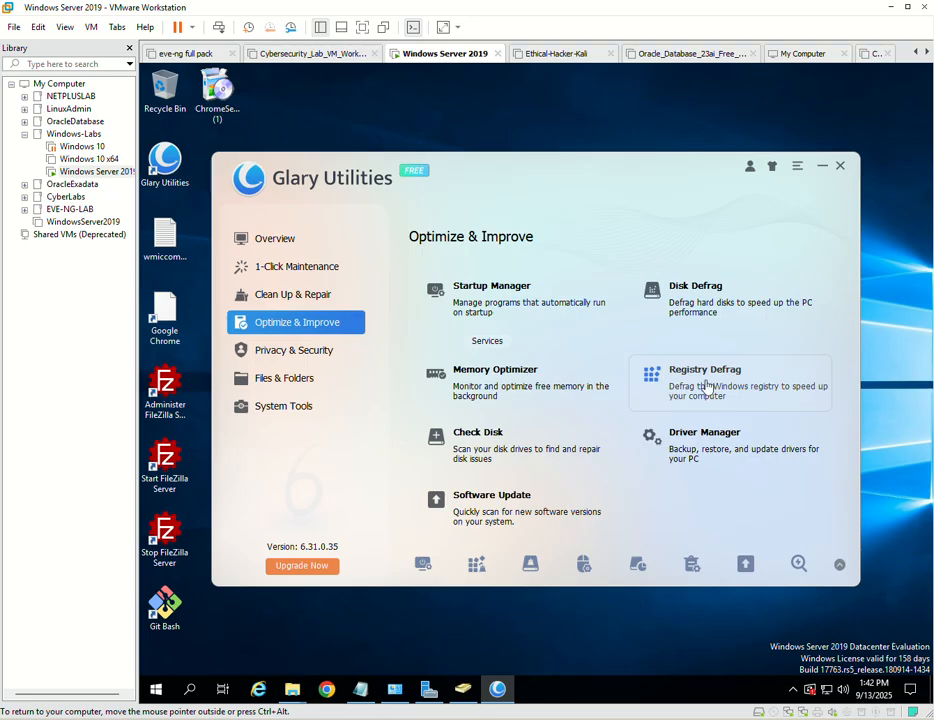
Step: View Memory Optimizer without optimizing, and open Check Disk to view its analysis details for Local Disk (C:), closing both without running anything
left_click(507, 396)
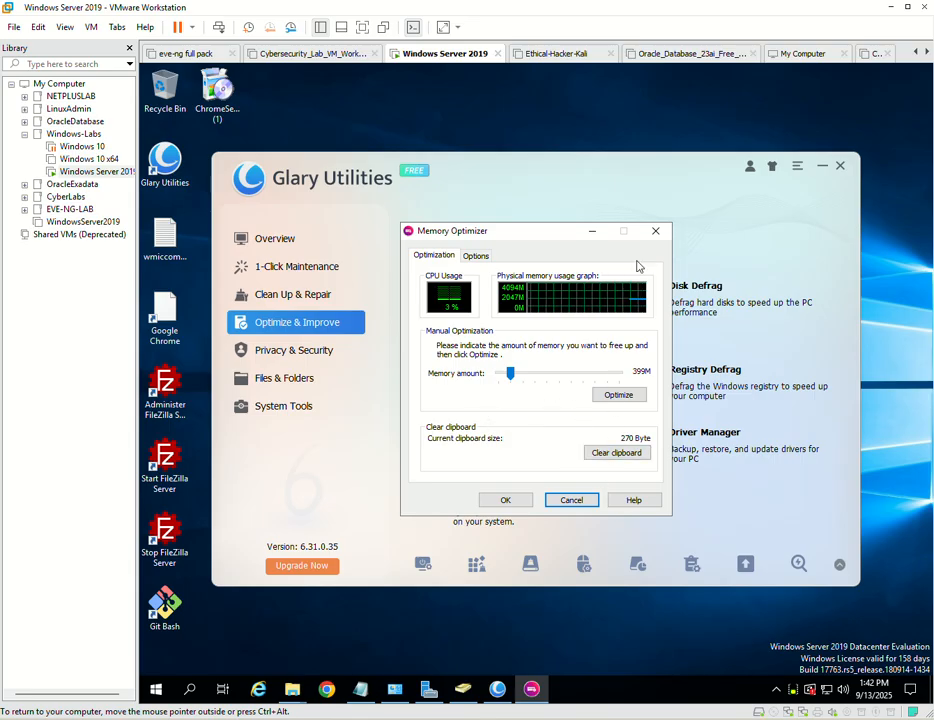
left_click(656, 231)
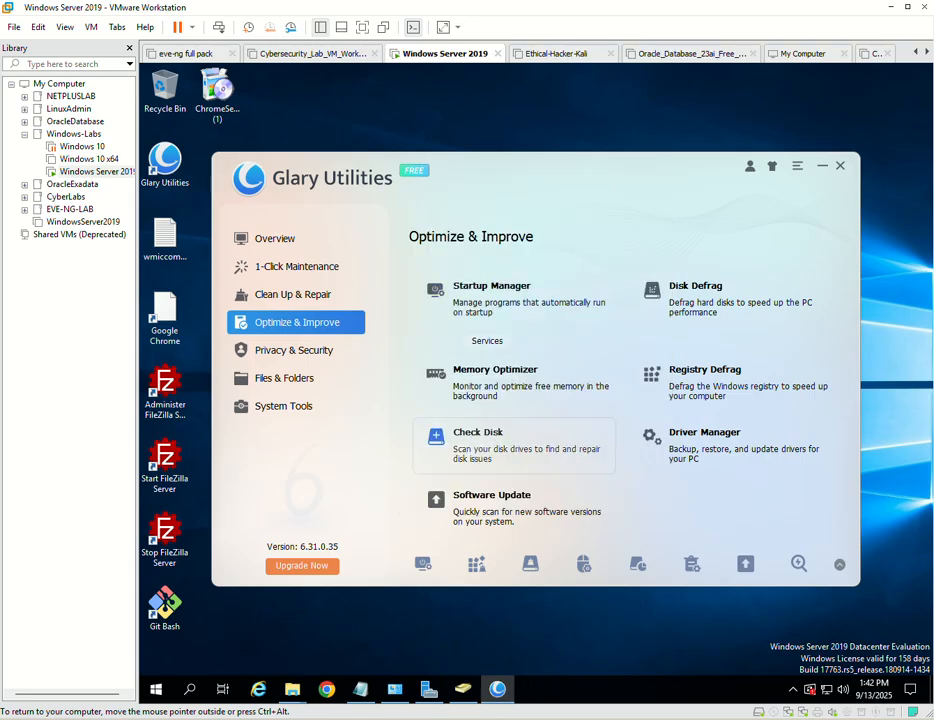
left_click(485, 452)
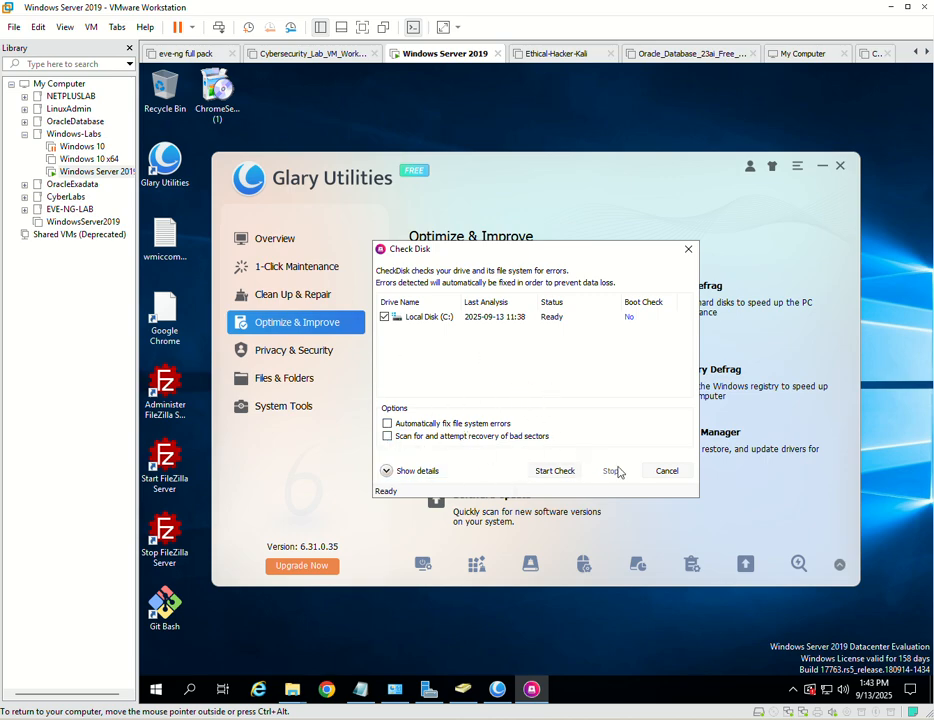
left_click(386, 473)
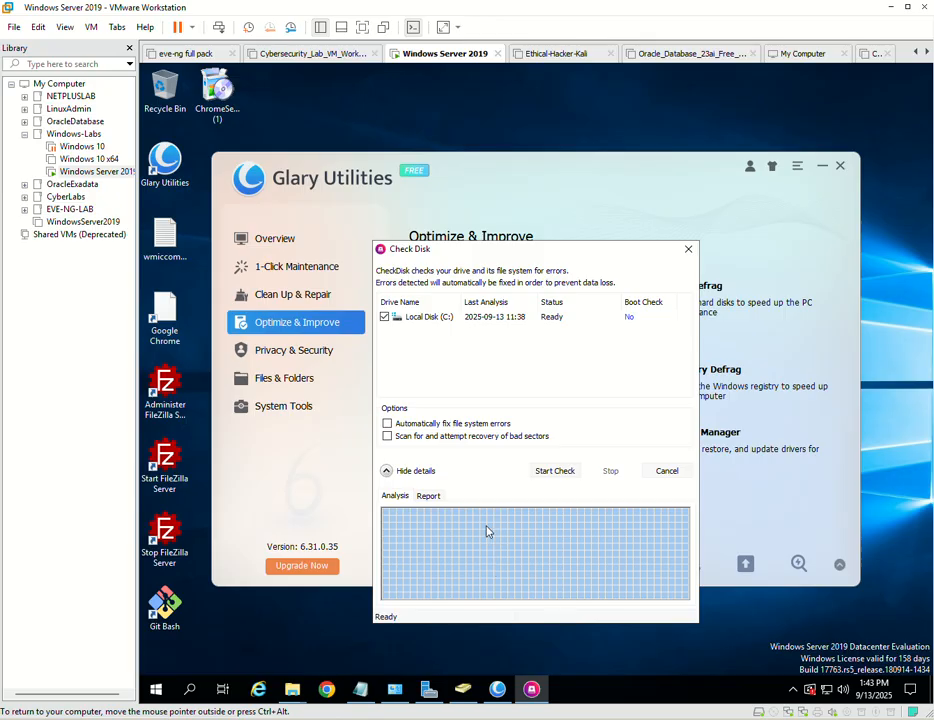
left_click(689, 250)
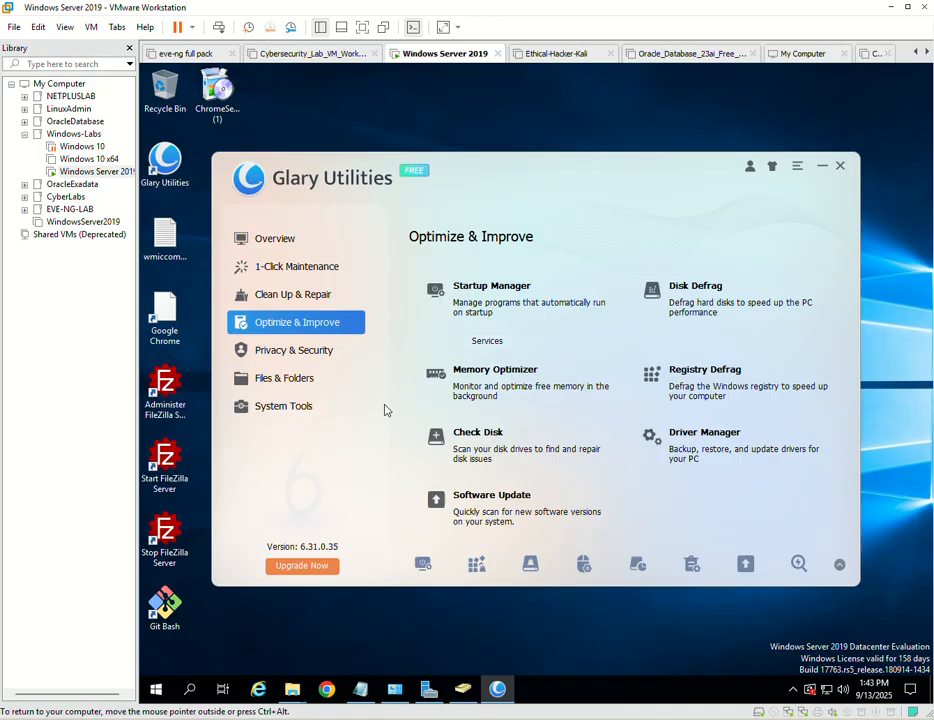
Step: Open Software Update, rescan for new software versions, and close it
left_click(499, 512)
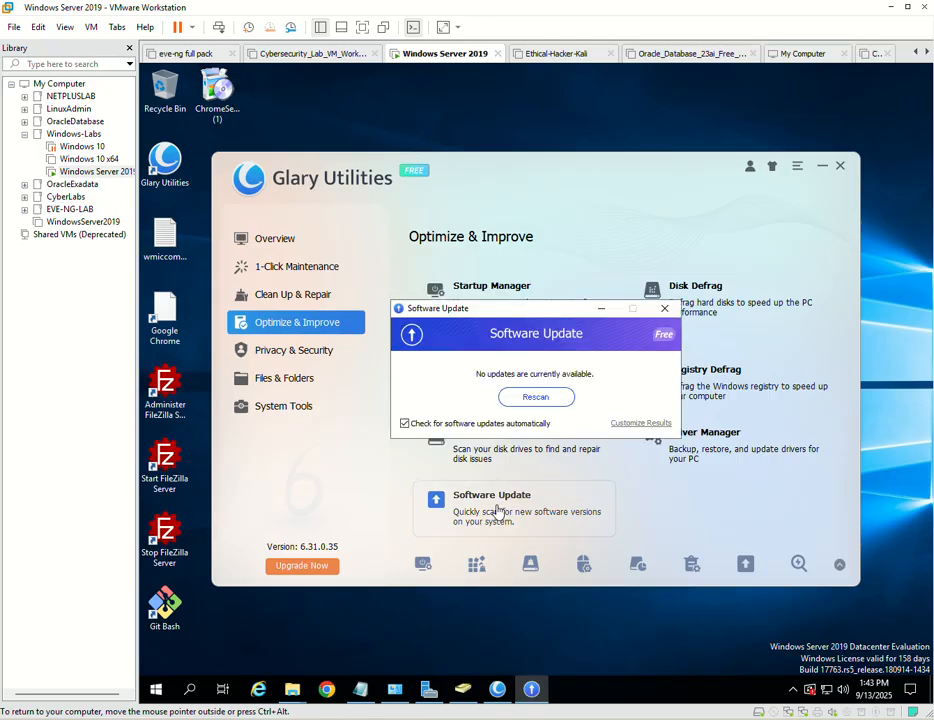
left_click(536, 396)
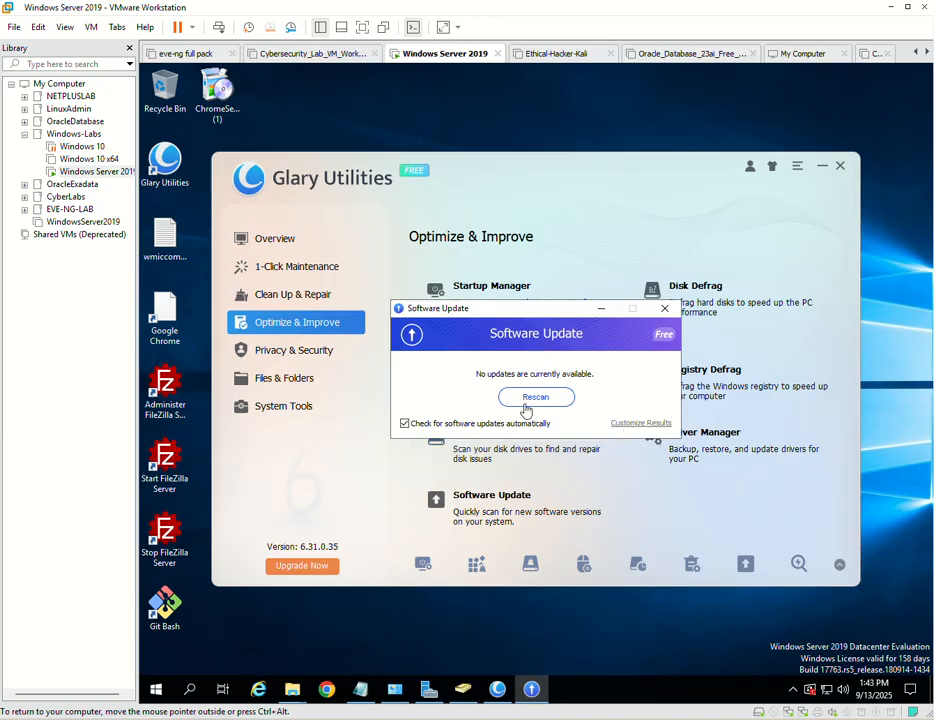
left_click(663, 309)
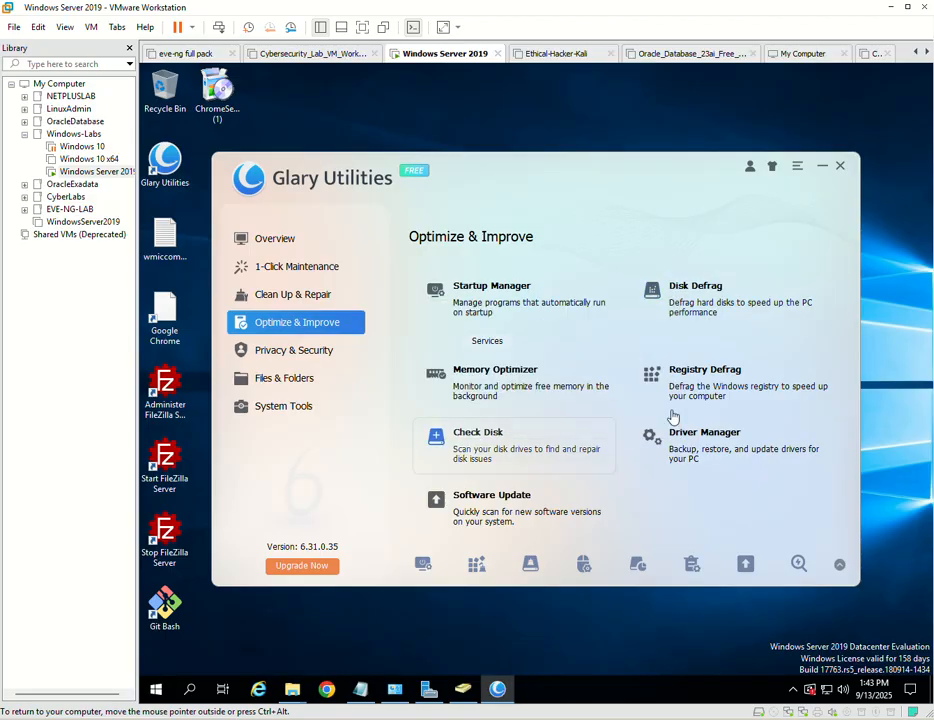
Step: Open Disk Defrag to view the state of Local Disk (C:), and look at the single-file defrag chooser without selecting a file
left_click(732, 288)
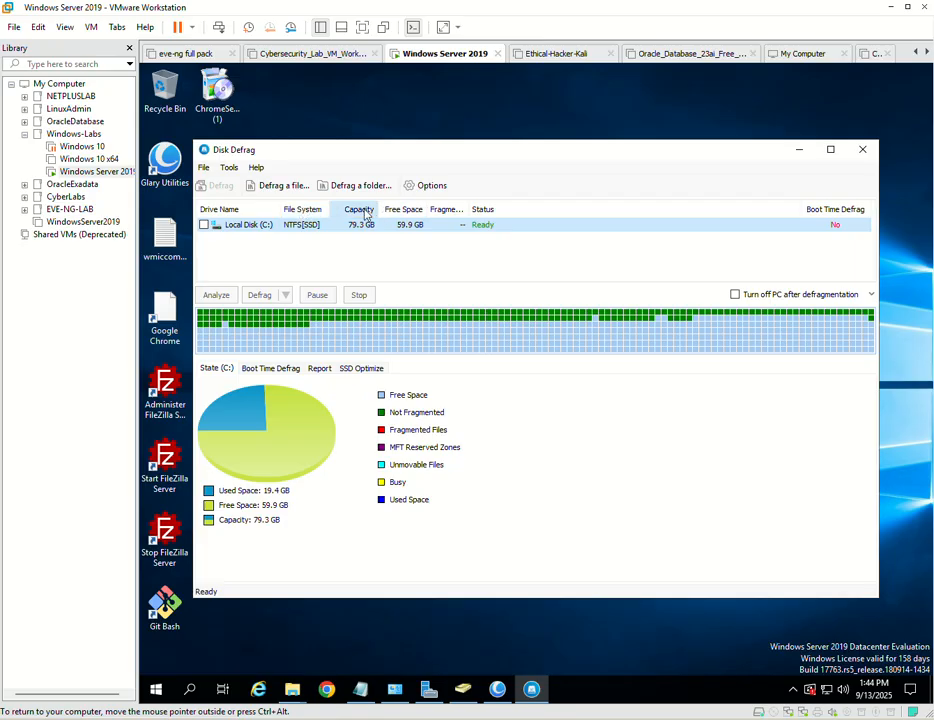
left_click(283, 186)
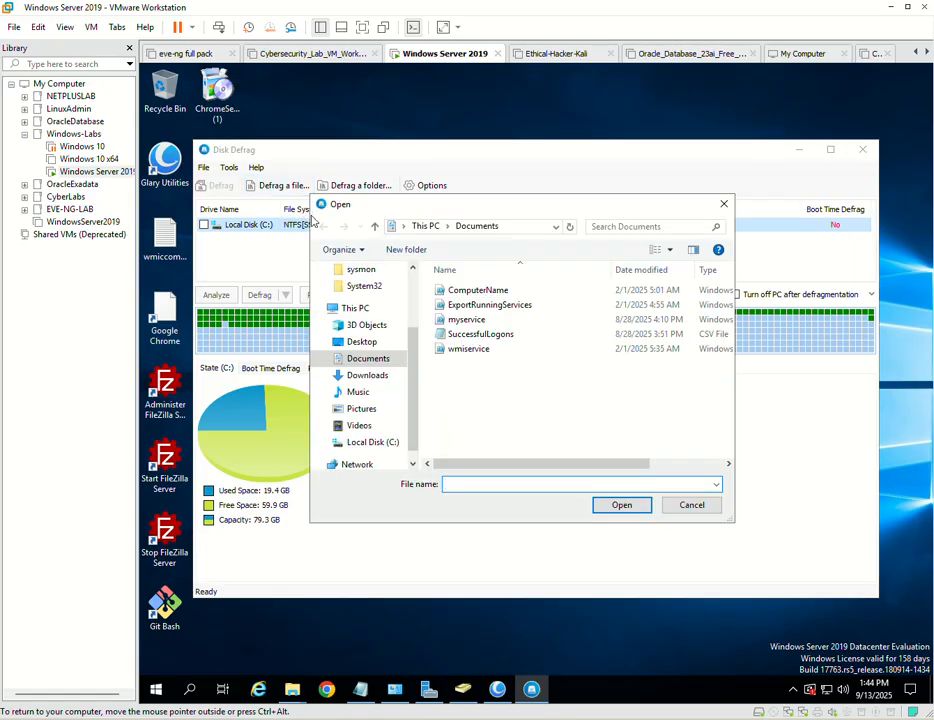
left_click(724, 204)
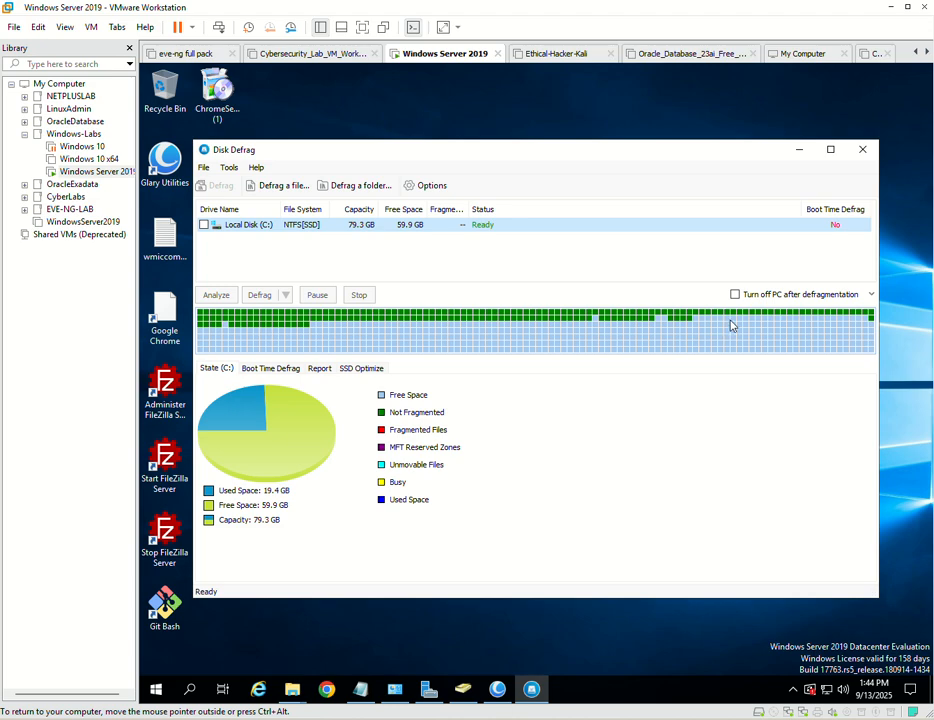
Step: Close Disk Defrag, open Registry Defrag to view its welcome page and pre-analysis notice, and cancel out without analyzing the registry
left_click(862, 149)
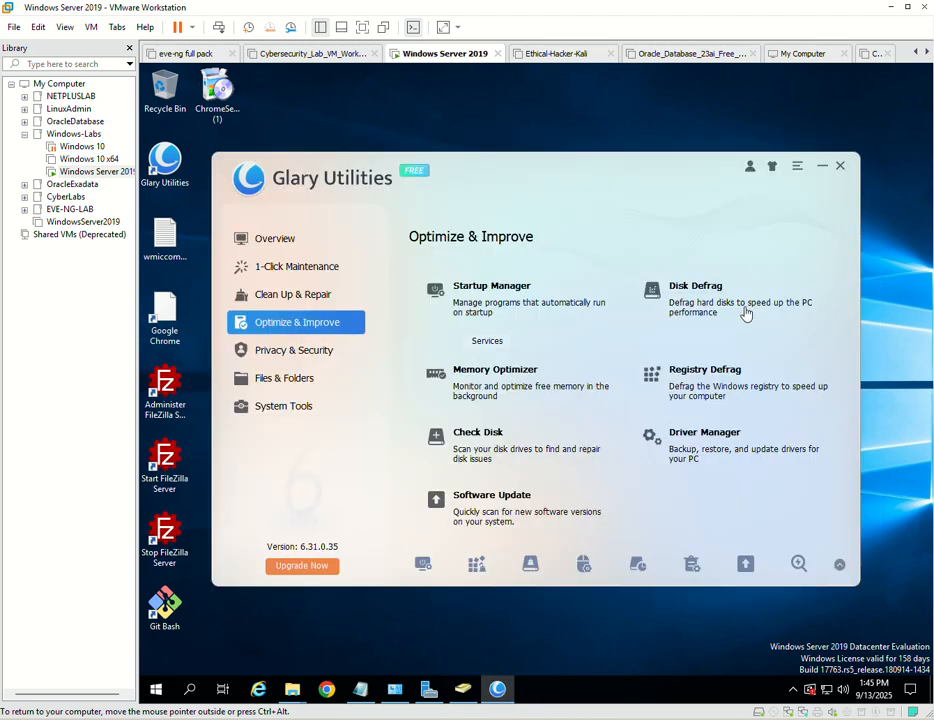
left_click(702, 390)
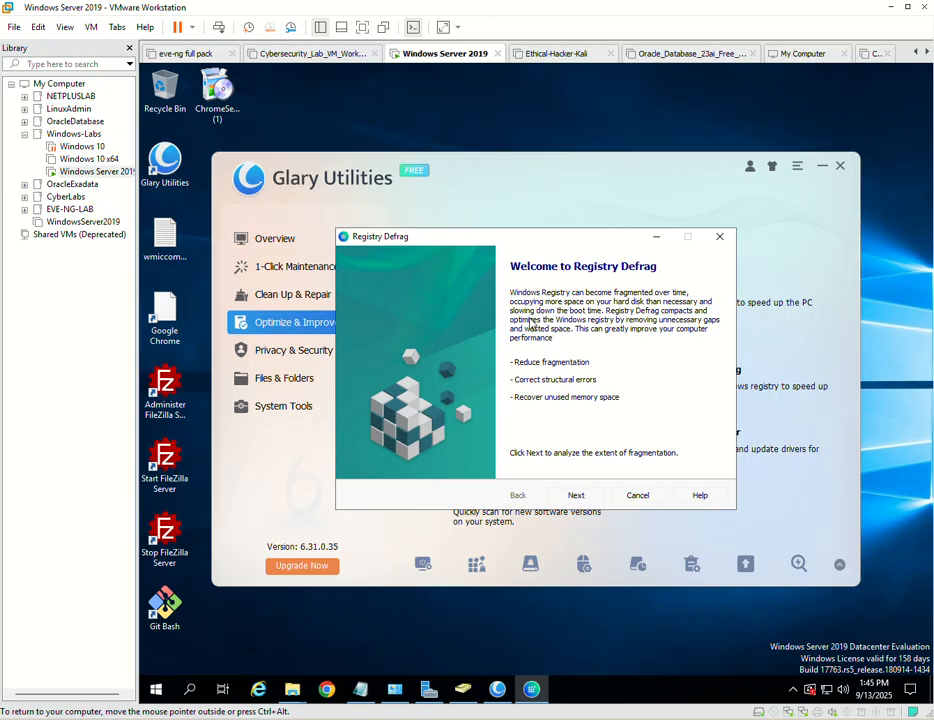
left_click(576, 496)
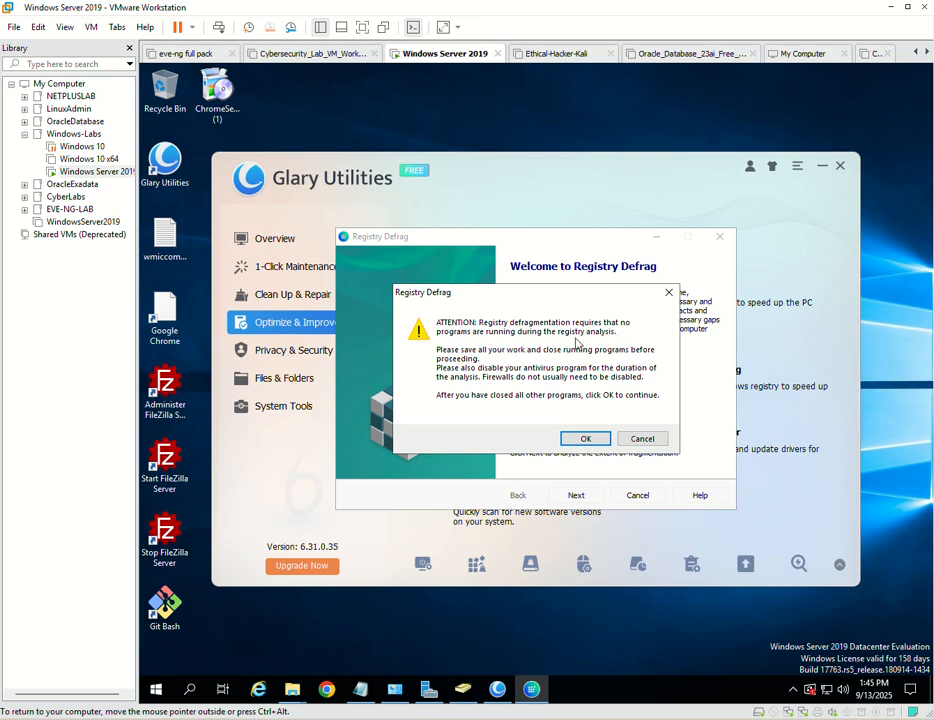
left_click(642, 439)
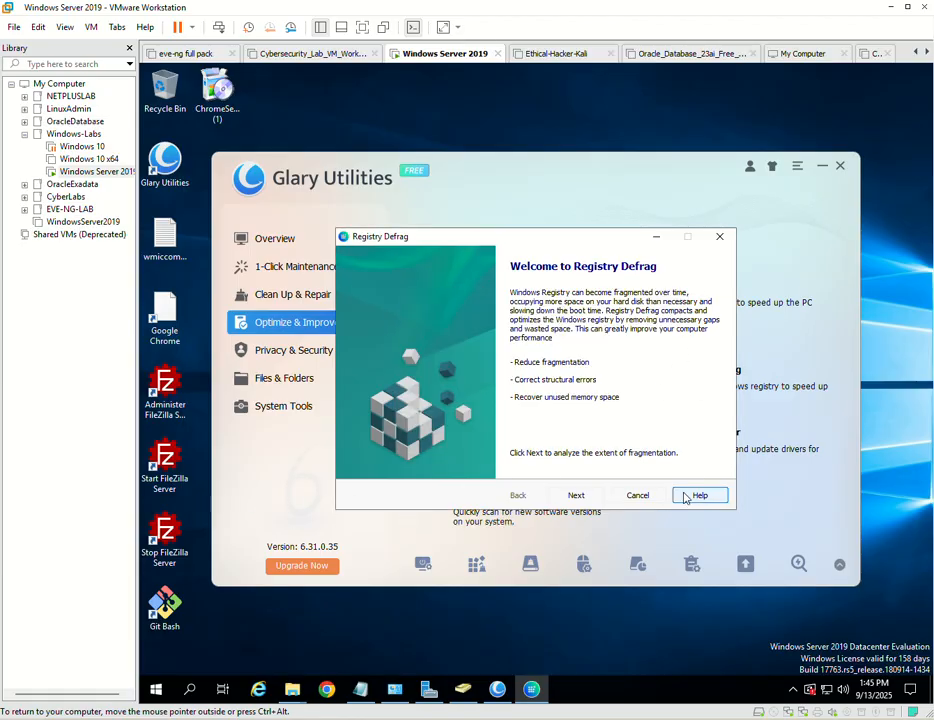
left_click(638, 497)
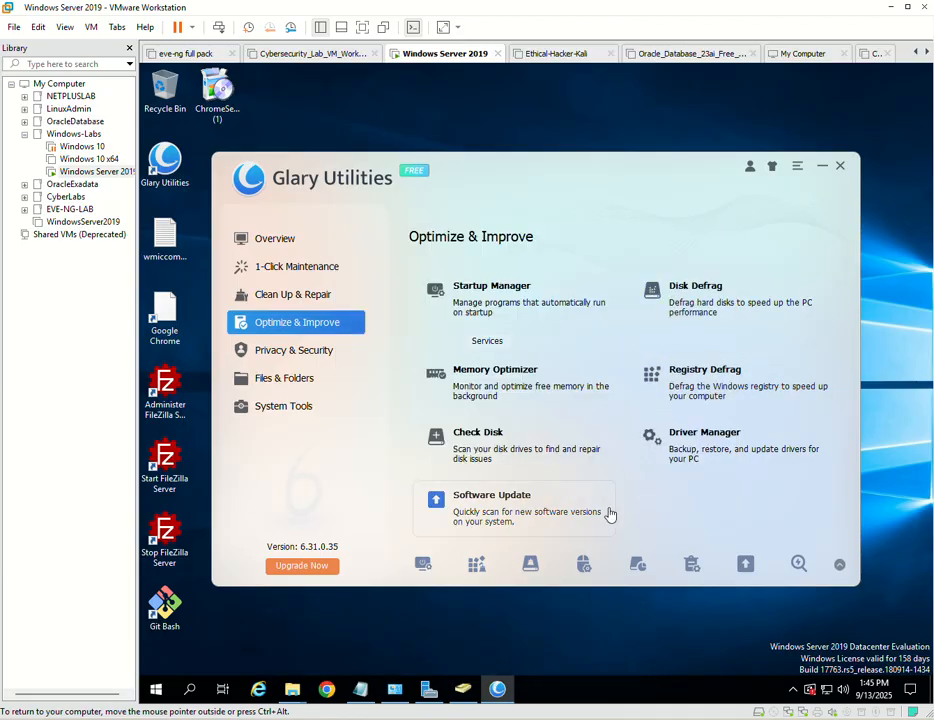
Step: Open Driver Manager to view the non-system drivers for backup, the uninstall and restore views, and the VMware USB Pointing Device details, closing it without changes
left_click(719, 452)
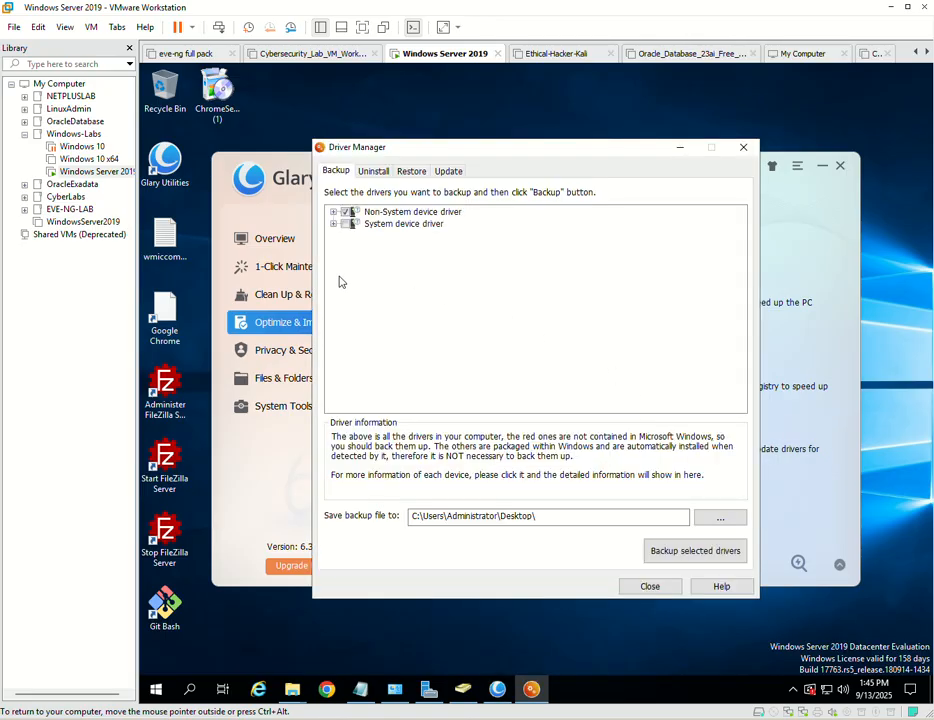
left_click(333, 212)
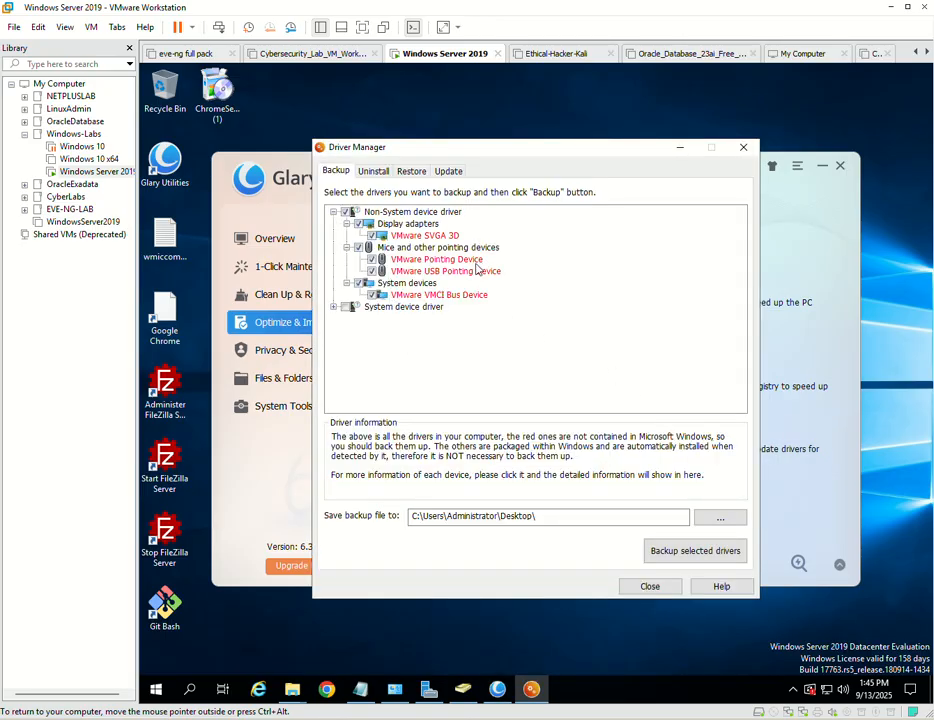
left_click(367, 172)
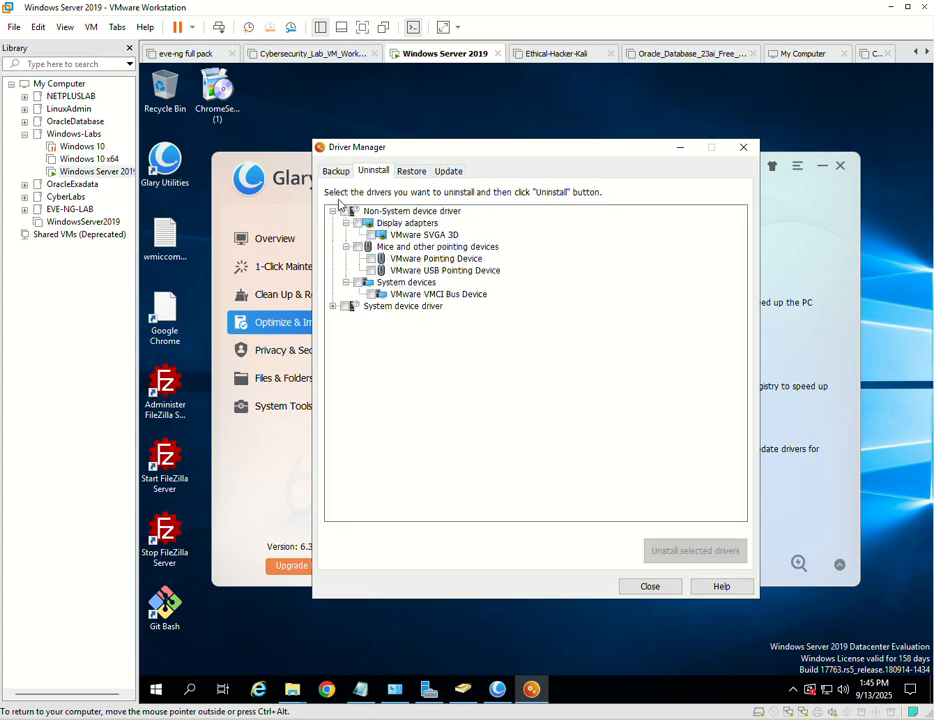
left_click(413, 174)
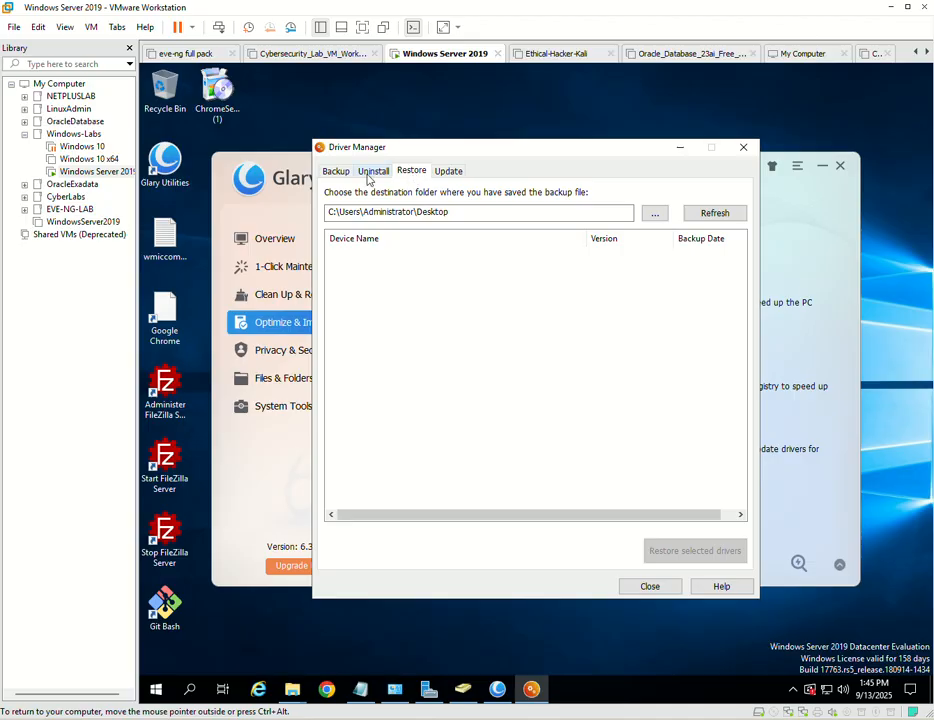
left_click(336, 174)
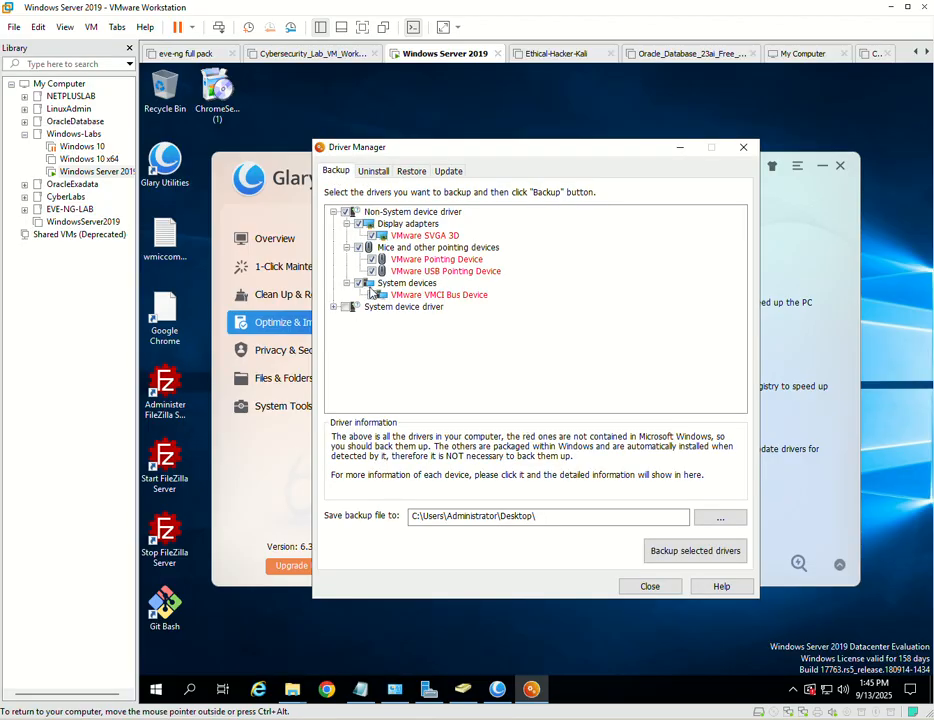
left_click(424, 273)
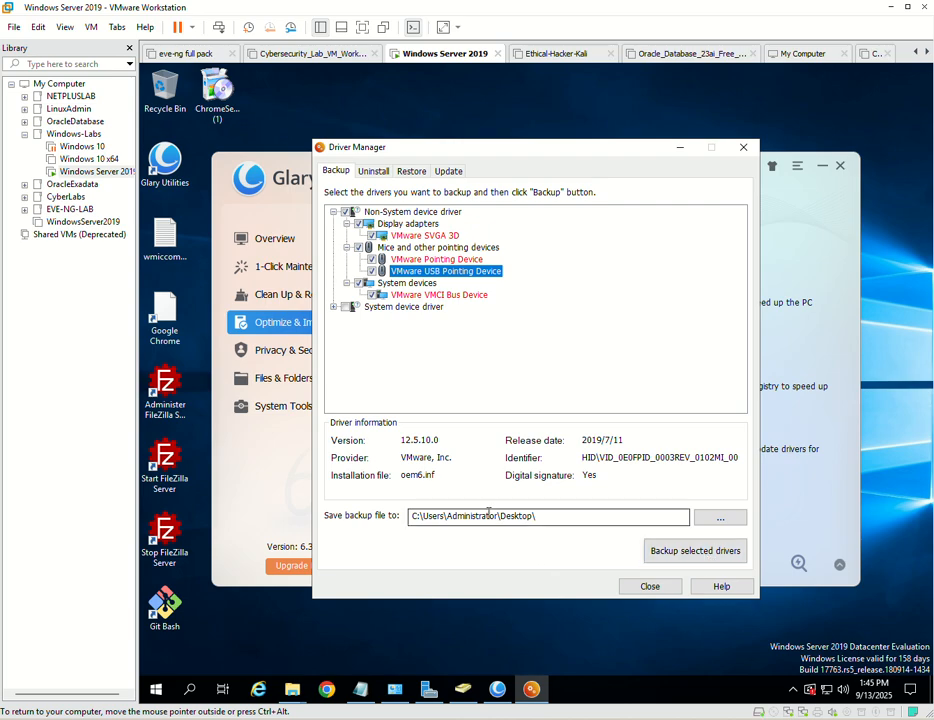
left_click(743, 149)
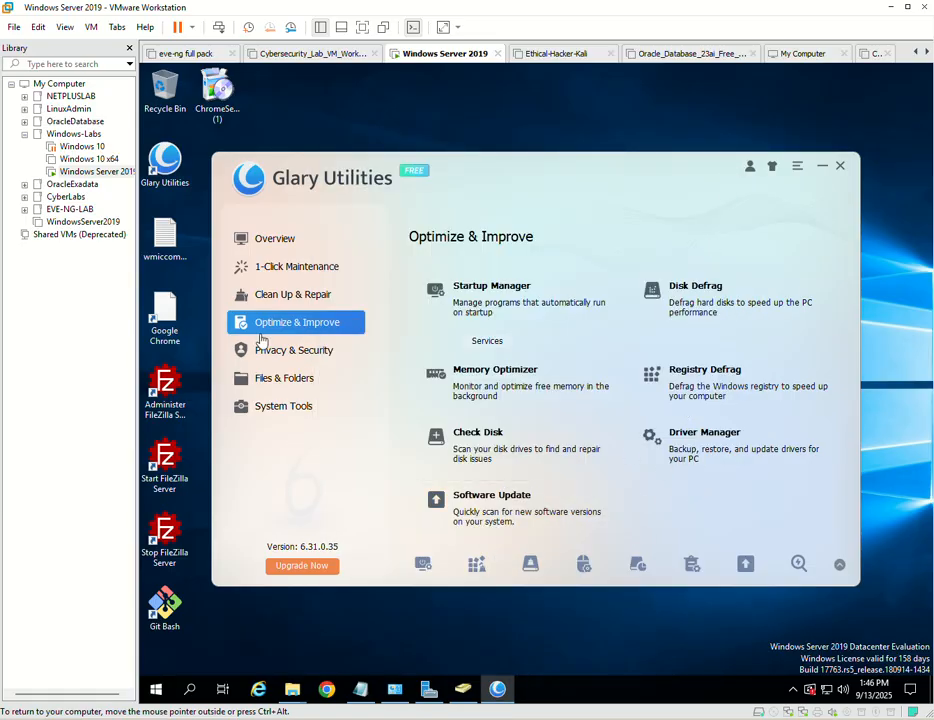